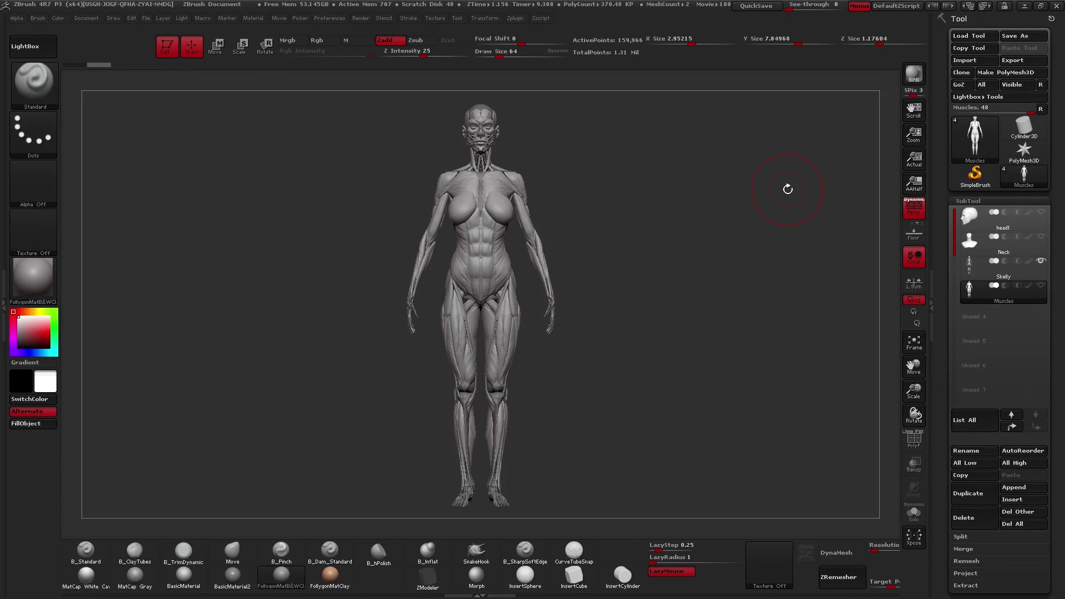
Bring up the Skelly subtool, show the head1 and Neck subtools, and examine the bust at an angle
left_click(976, 267)
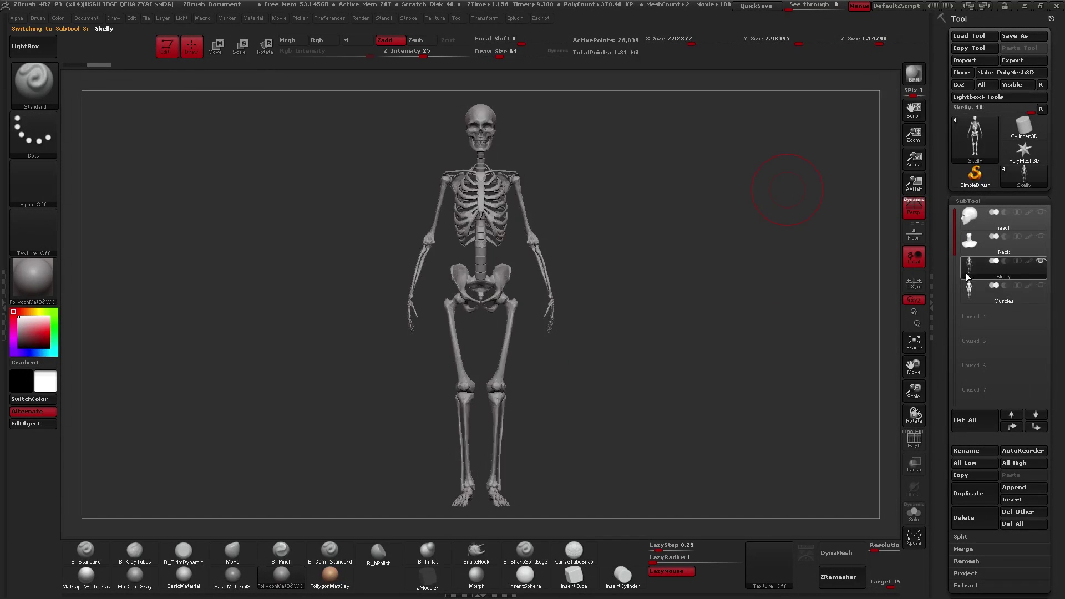
left_click(966, 227)
left_click(969, 242)
left_click_drag(802, 247, 637, 404)
mouse_move(625, 333)
left_mouse_down()
mouse_move(611, 339)
mouse_move(620, 339)
left_mouse_up()
right_click_drag(620, 340, 631, 351, "alt")
left_click_drag(629, 338, 644, 352)
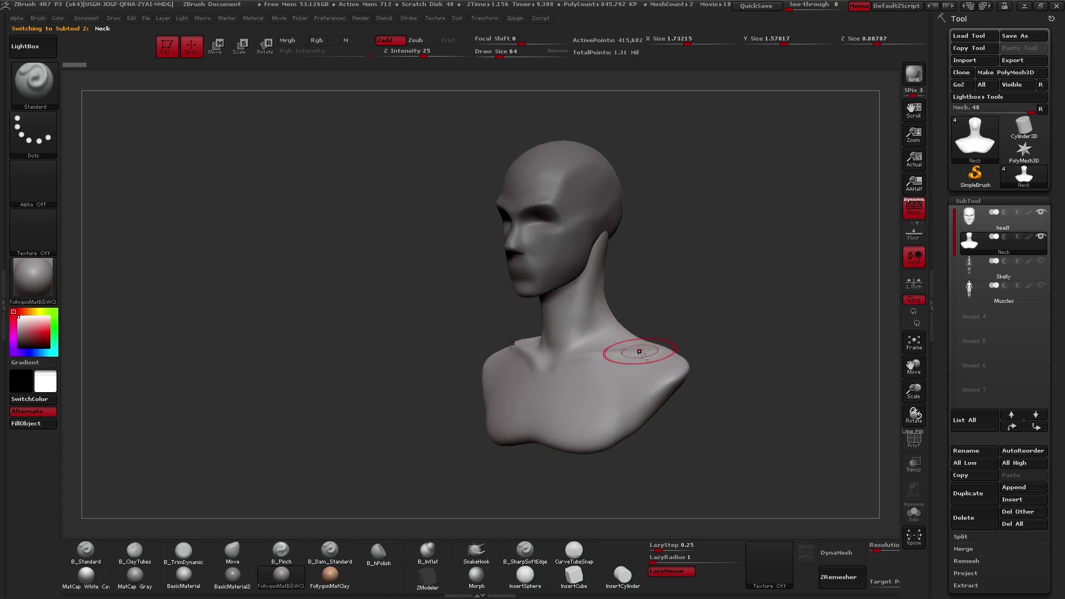
Select the head1 subtool, look over the other subtool previews, and examine the head closely in profile
left_click(973, 217)
mouse_move(970, 258)
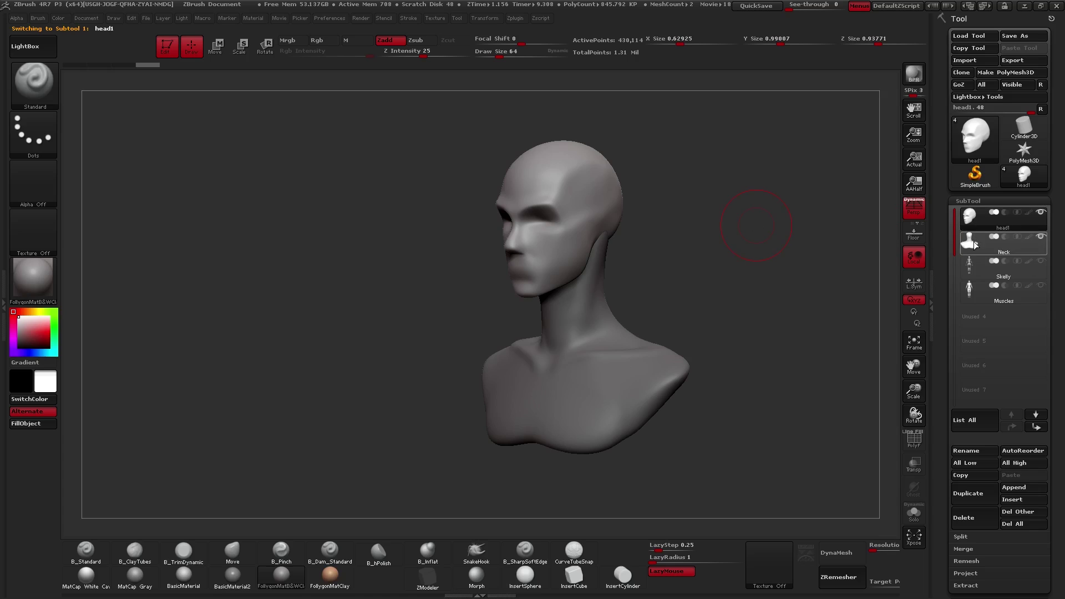
mouse_move(974, 290)
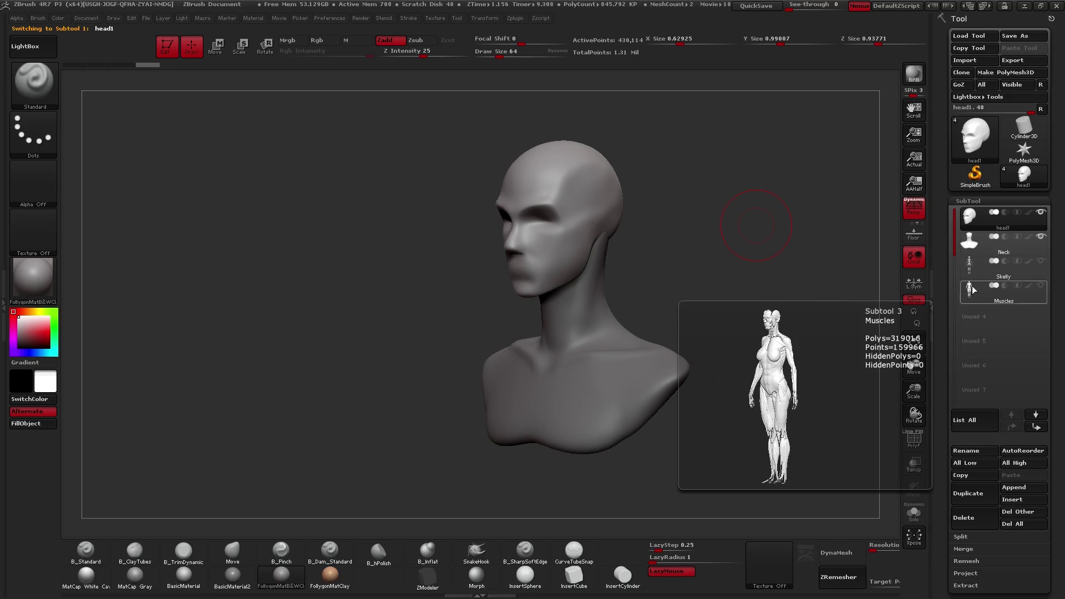
mouse_move(974, 233)
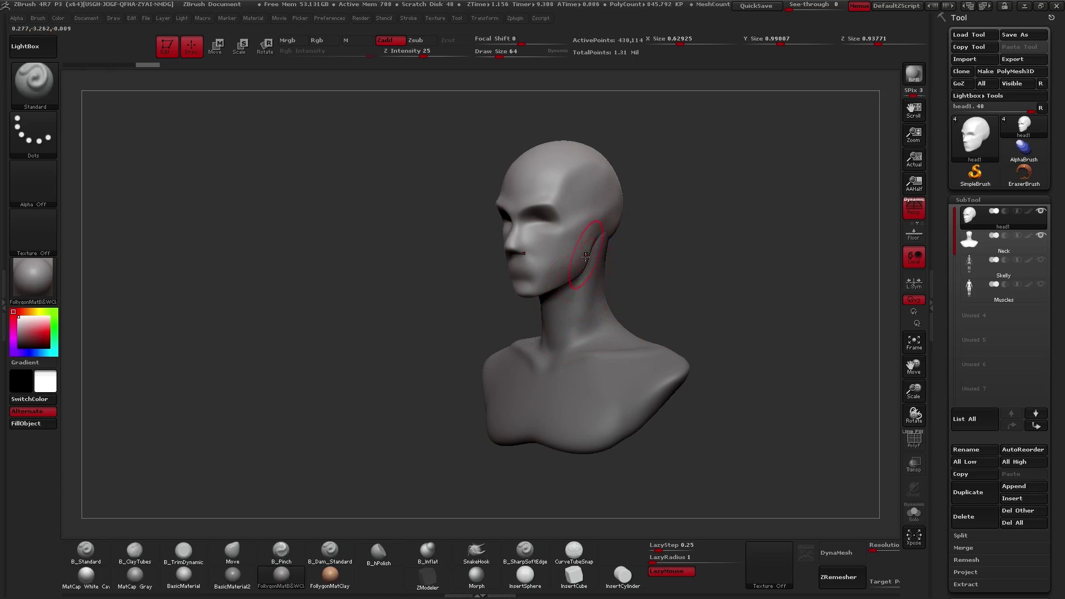
key("alt+s")
right_click_drag(574, 254, 565, 297, "ctrl")
left_click_drag(662, 324, 659, 264)
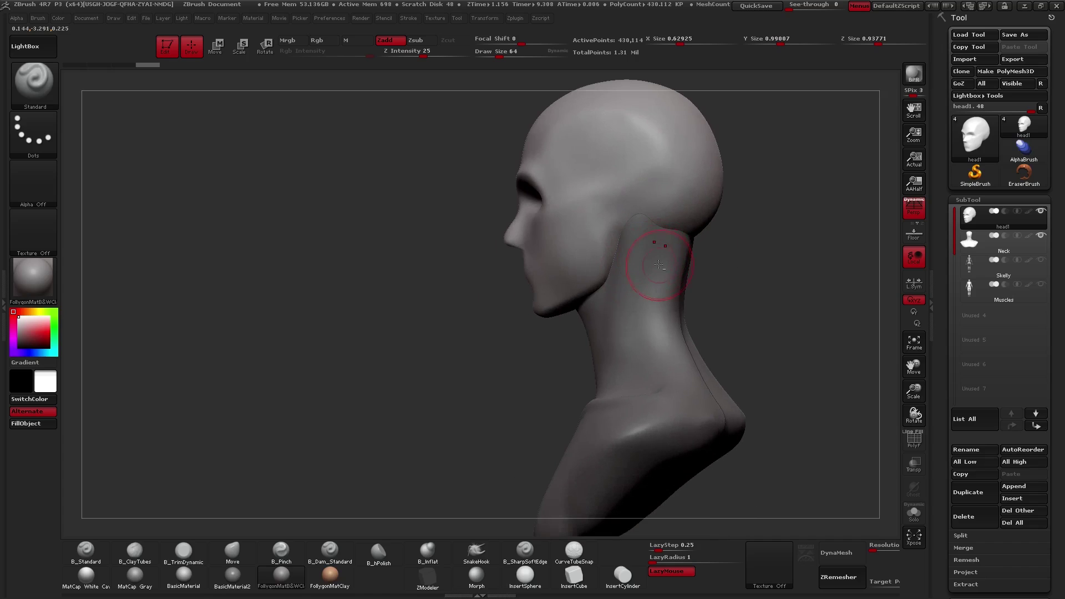
mouse_move(671, 316)
right_mouse_down()
mouse_move(621, 297)
mouse_move(686, 317)
mouse_move(692, 274)
mouse_move(685, 317)
mouse_move(641, 309)
right_mouse_up()
Select the Neck subtool to examine the neck and shoulders from front and back, and reselect head1
left_click(666, 293, "alt")
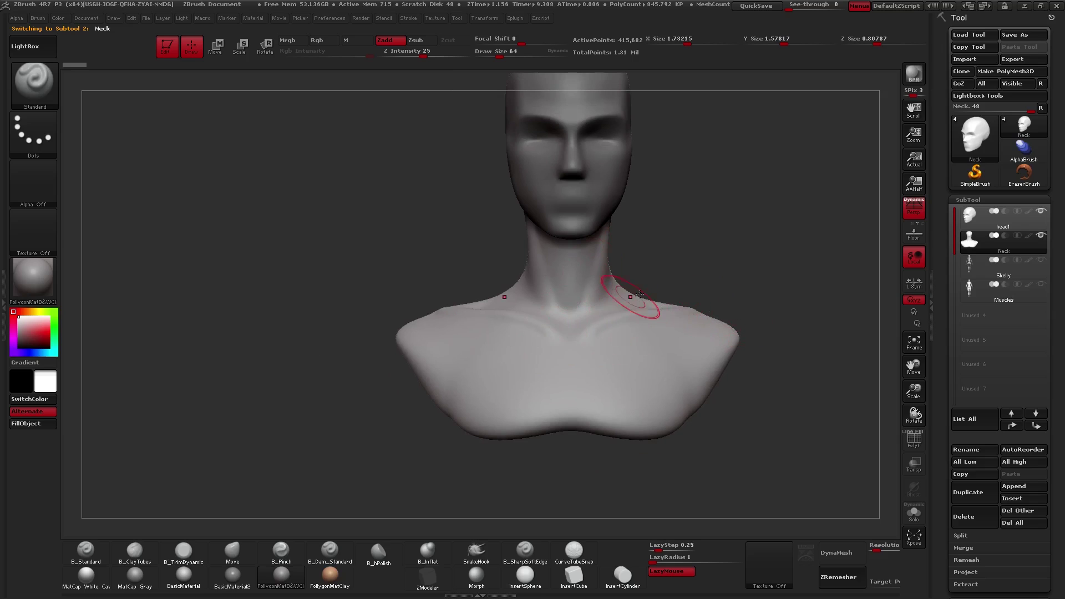
left_click_drag(712, 305, 633, 353)
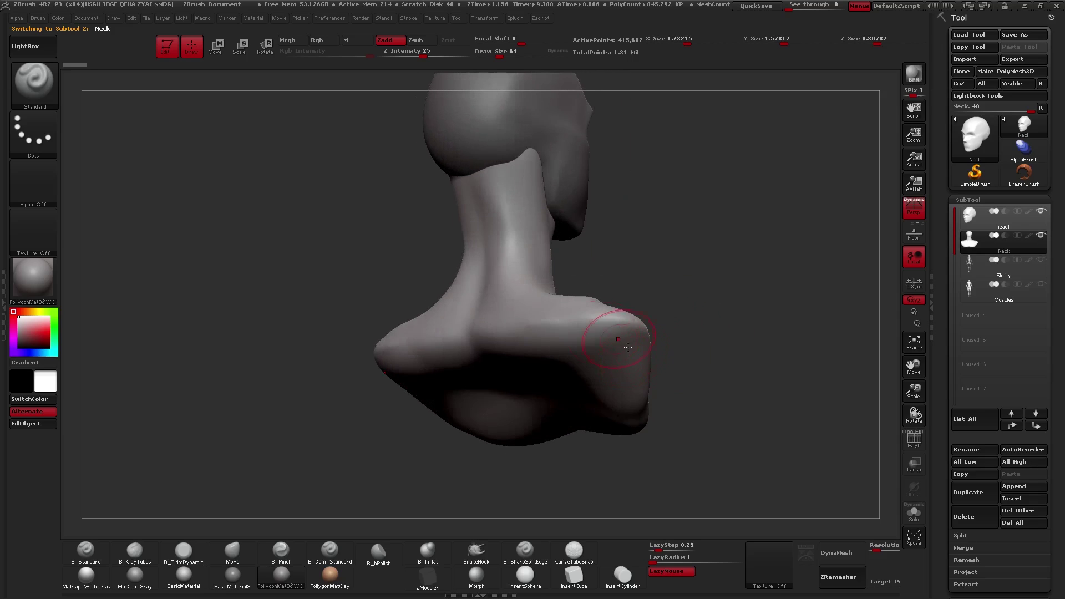
left_click_drag(531, 351, 552, 297)
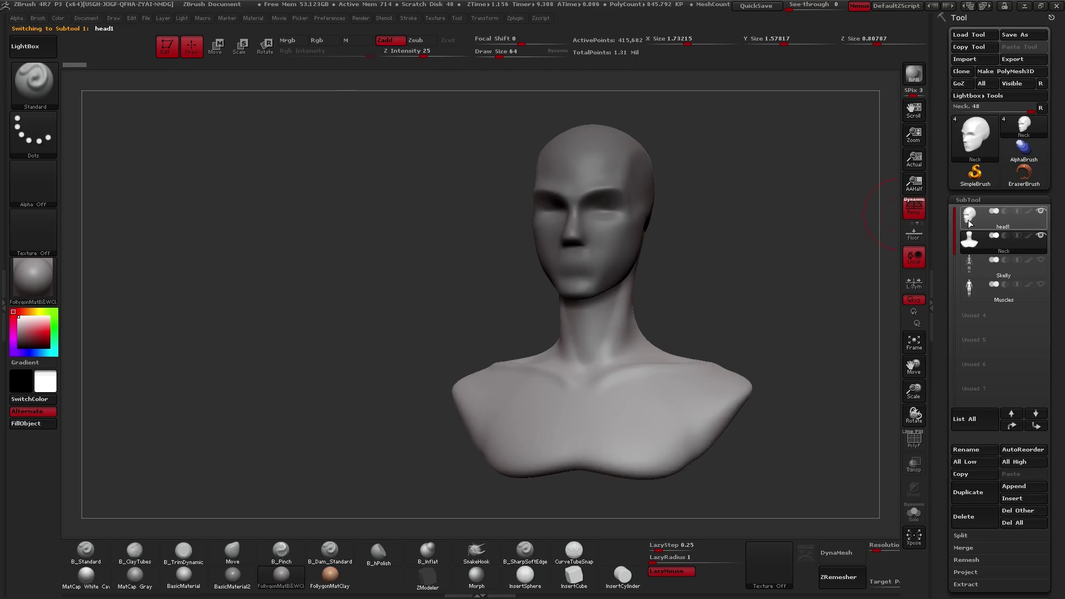
left_click(1003, 218)
left_click_drag(759, 271, 753, 258, "alt")
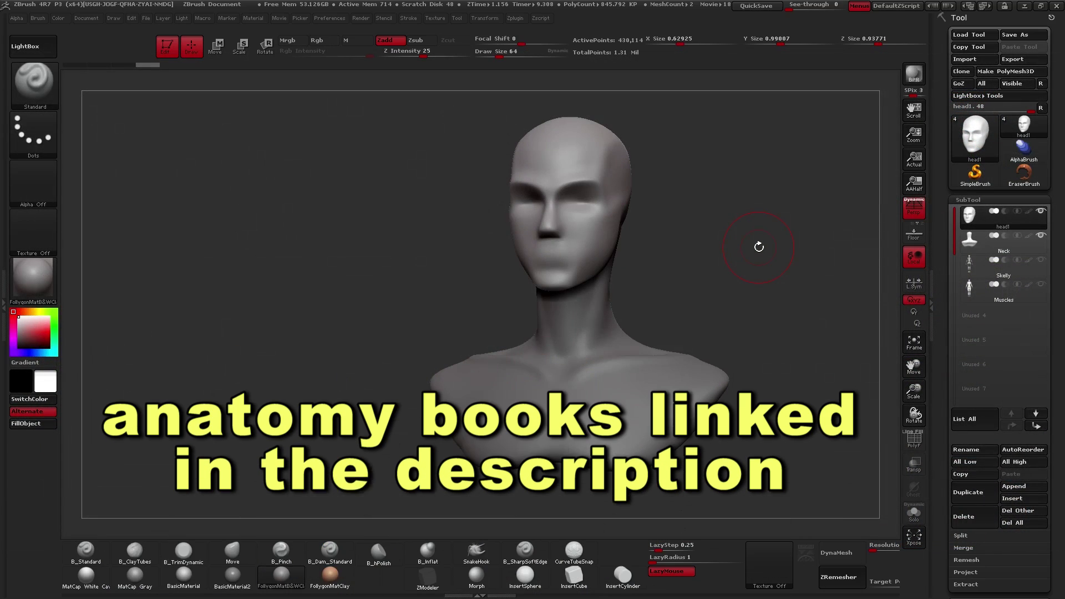
Compare side, front and back snapshots of the bust without perspective, and clear them from the canvas
left_click_drag(651, 290, 616, 281)
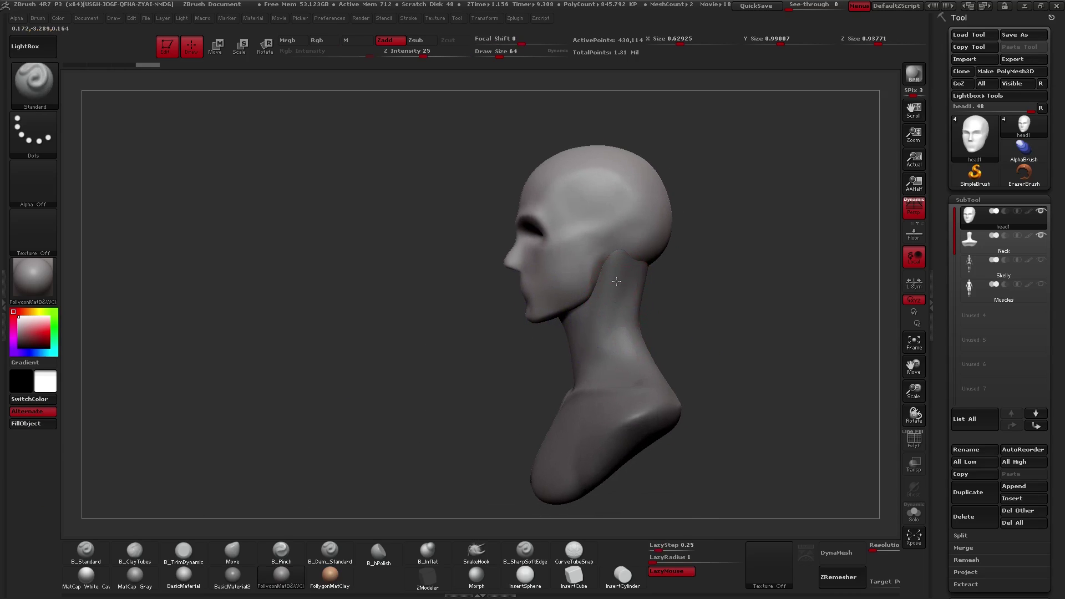
key("p")
left_click_drag(877, 222, 698, 347, "alt")
key("shift+s")
left_click_drag(600, 349, 769, 349, "alt")
key("shift+s")
left_click_drag(689, 338, 741, 368, "shift")
left_click_drag(656, 354, 812, 357, "alt")
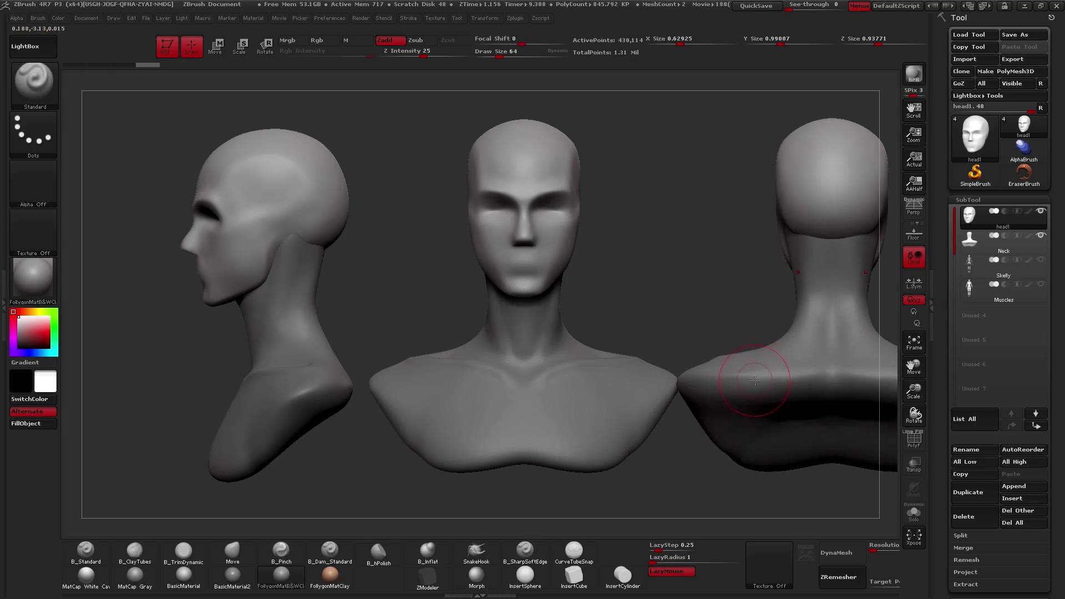
key("ctrl+n")
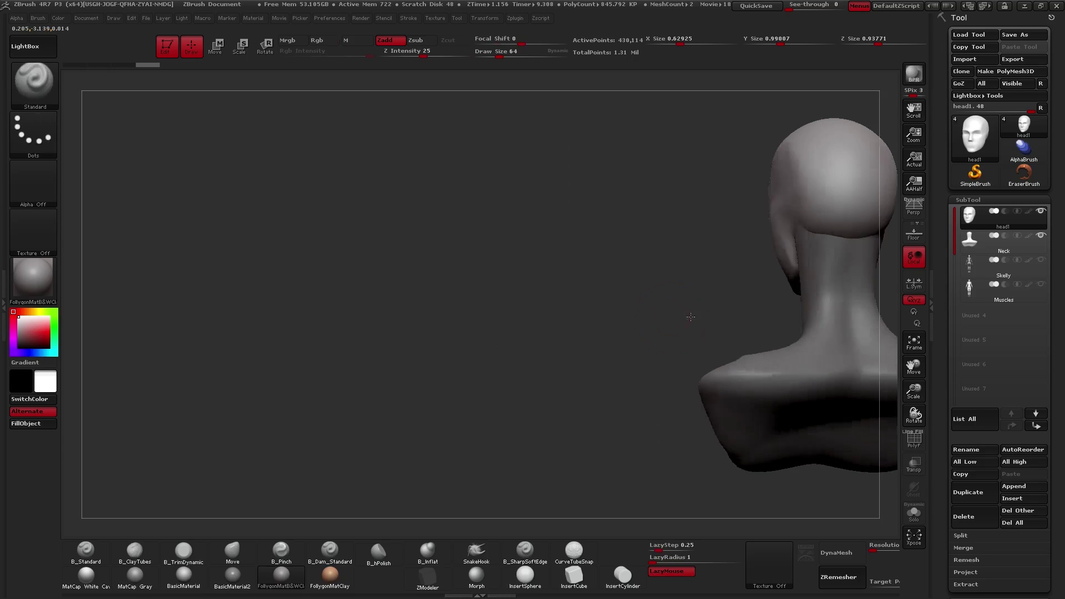
left_click_drag(666, 318, 422, 333)
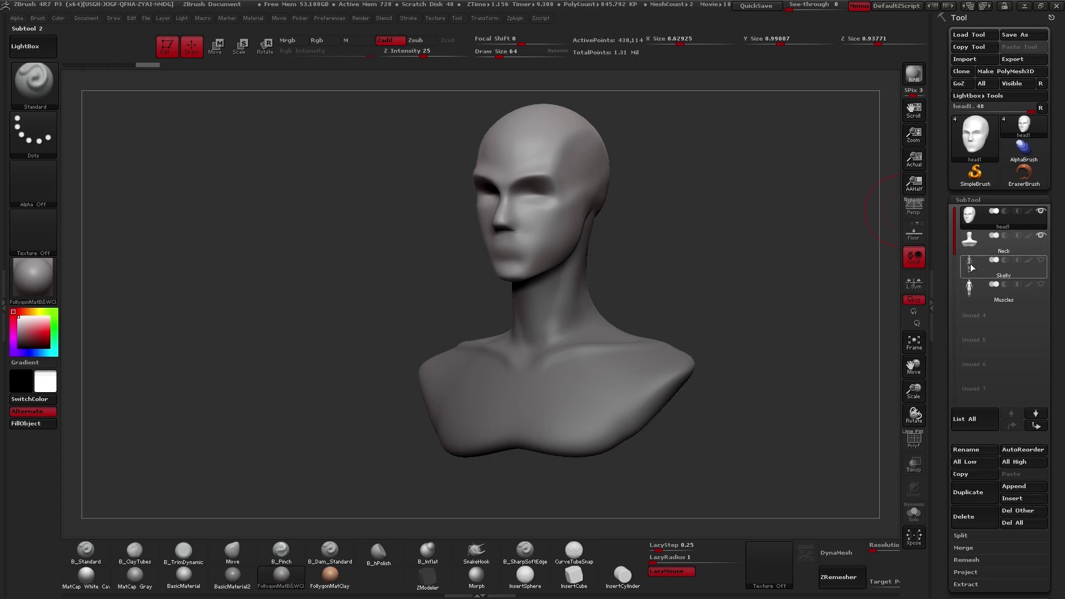
Show the Skelly and Muscles subtools together and hide the head1 and Neck subtools
mouse_move(971, 269)
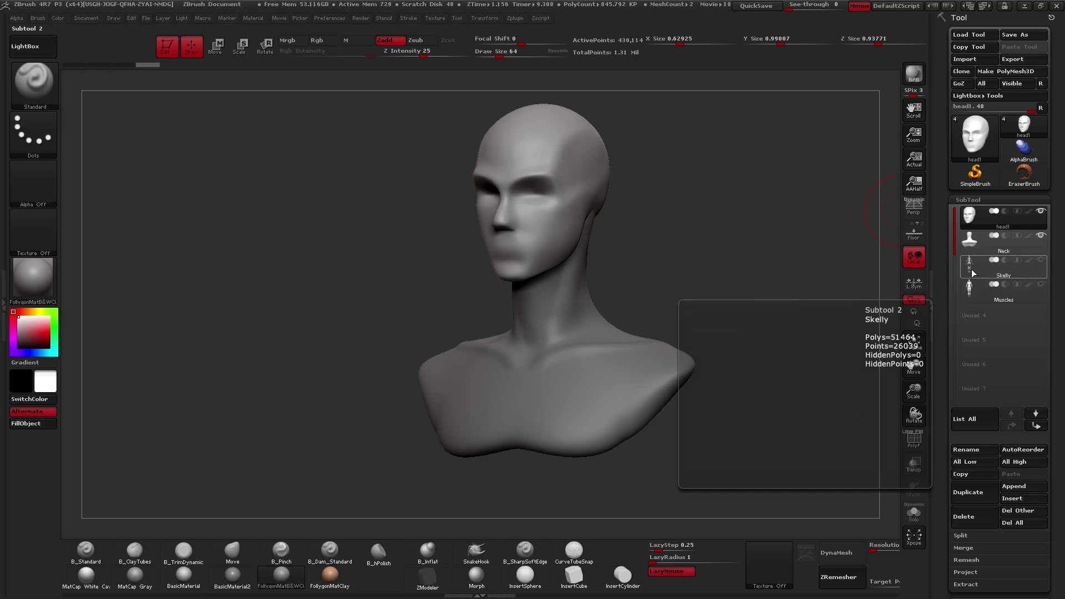
left_click(972, 274)
left_click(976, 291)
left_click_drag(801, 310, 715, 269, "alt")
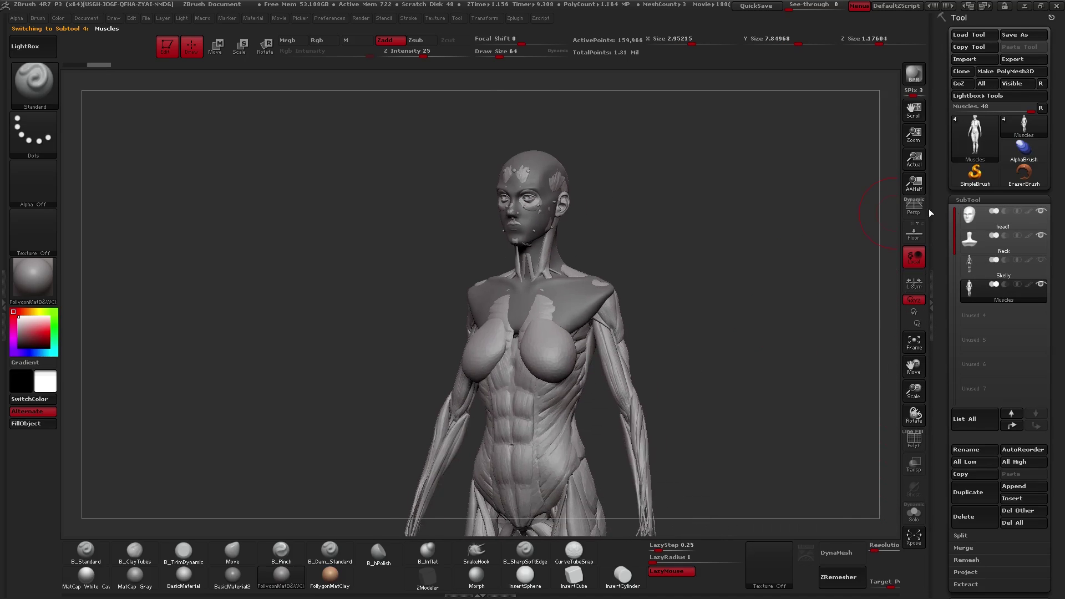
left_click(1040, 236)
left_click(1041, 211)
left_click(976, 272)
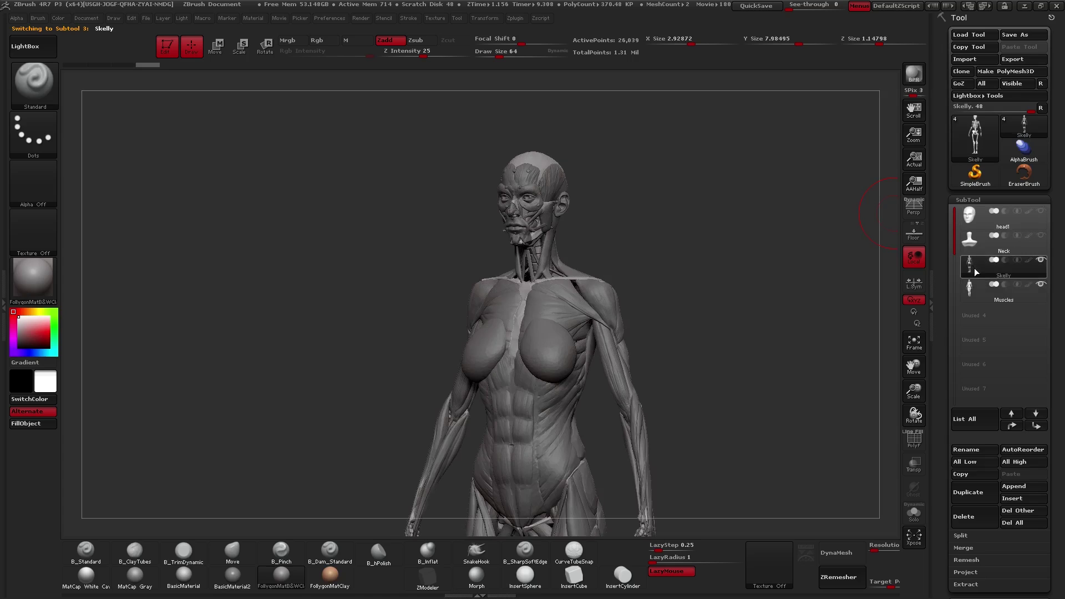
left_click_drag(671, 353, 708, 366)
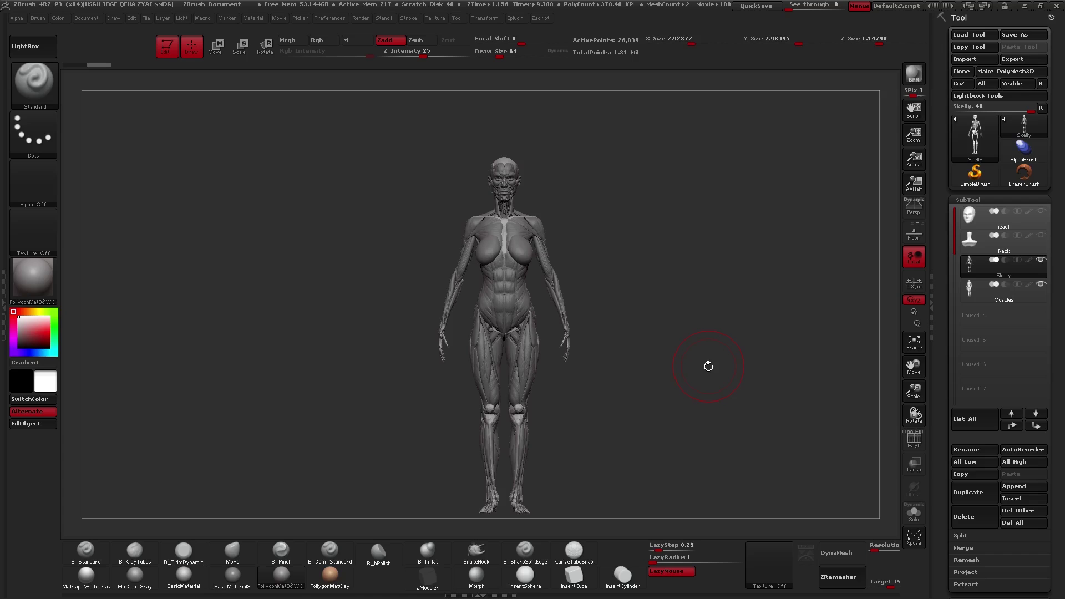
Isolate the skeleton and the muscles in turn to examine each, and return to the framed full figure
key("alt+s")
mouse_move(654, 353)
left_mouse_down()
mouse_move(584, 362)
mouse_move(660, 361)
left_mouse_up()
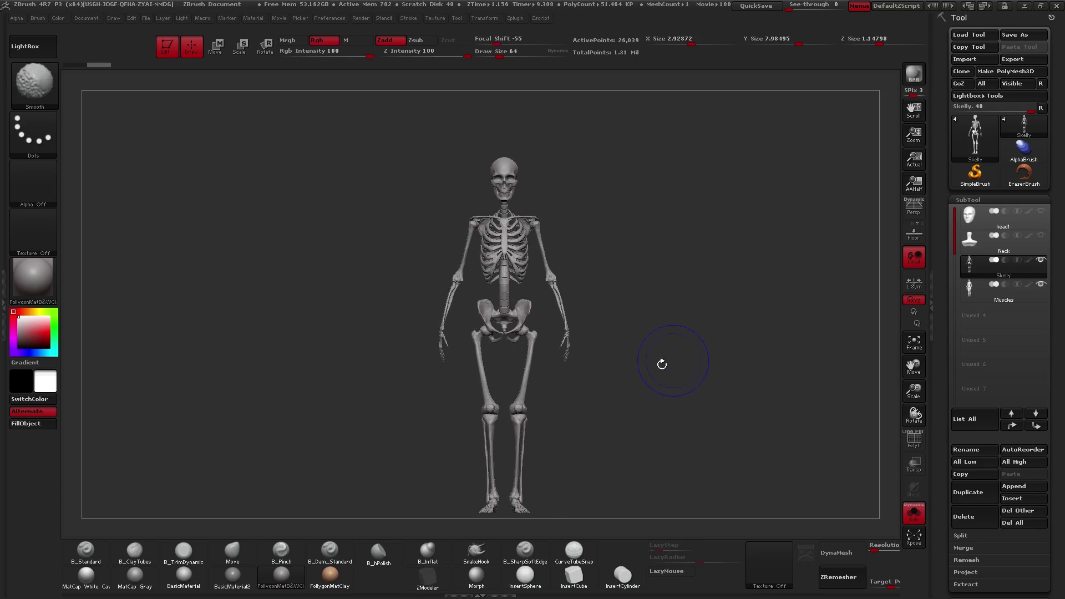
left_click(981, 287)
left_click_drag(763, 354, 642, 383)
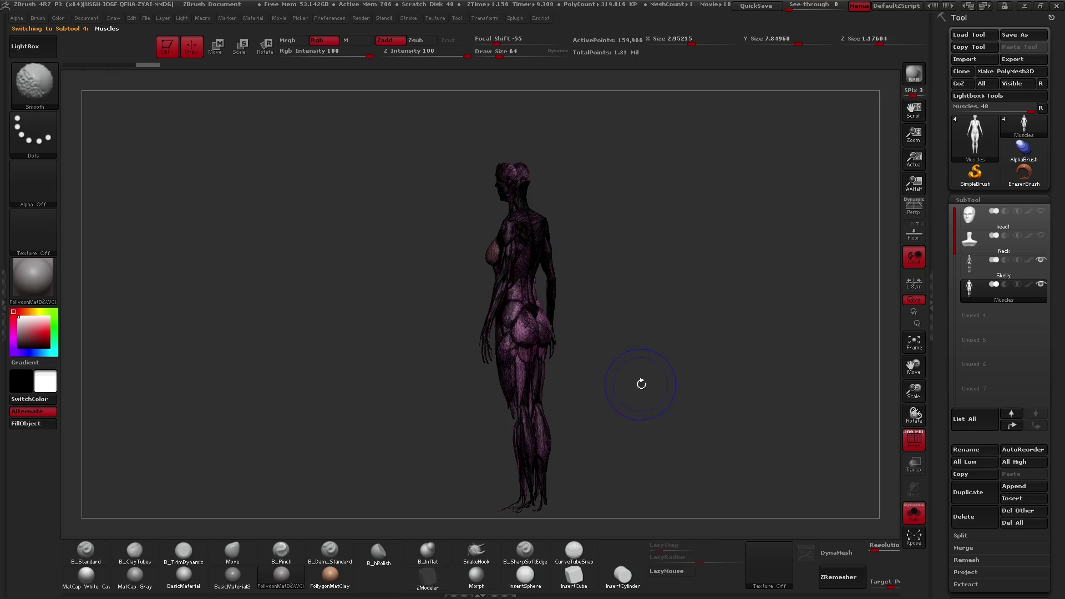
left_click_drag(541, 341, 562, 307)
key("shift+f")
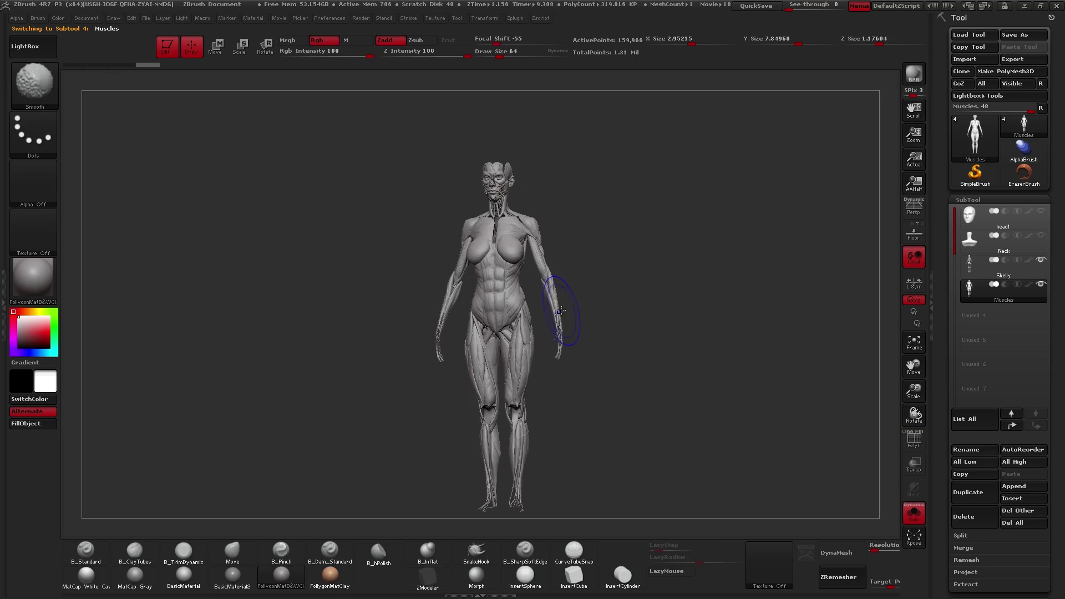
key("alt+s")
key("f")
left_click_drag(637, 368, 645, 394)
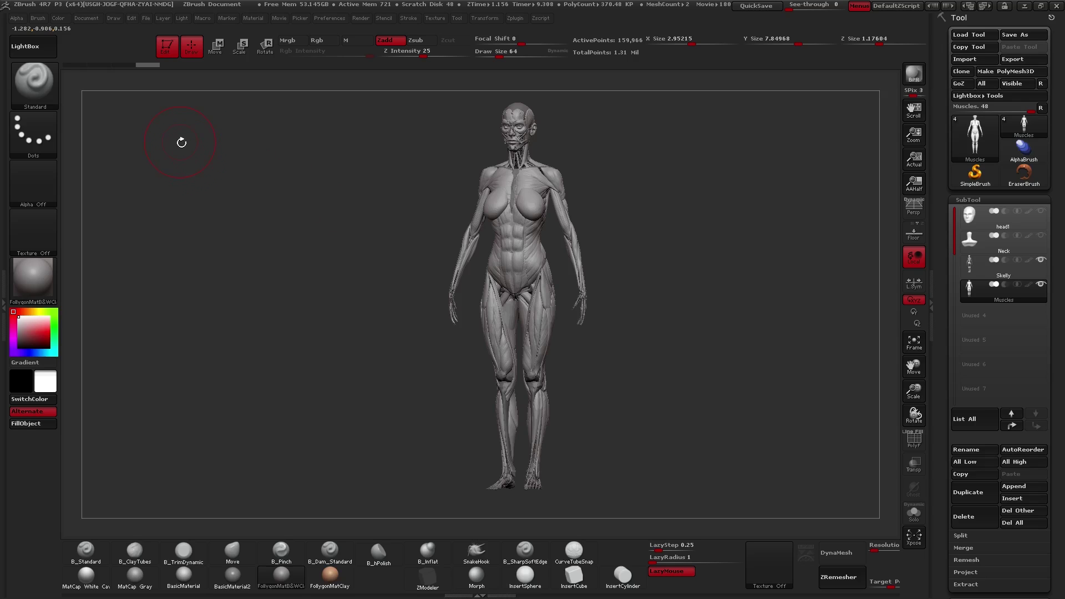
Load the Ryan_Kingslien anatomy tool from the LightBox tool library
left_click(49, 56)
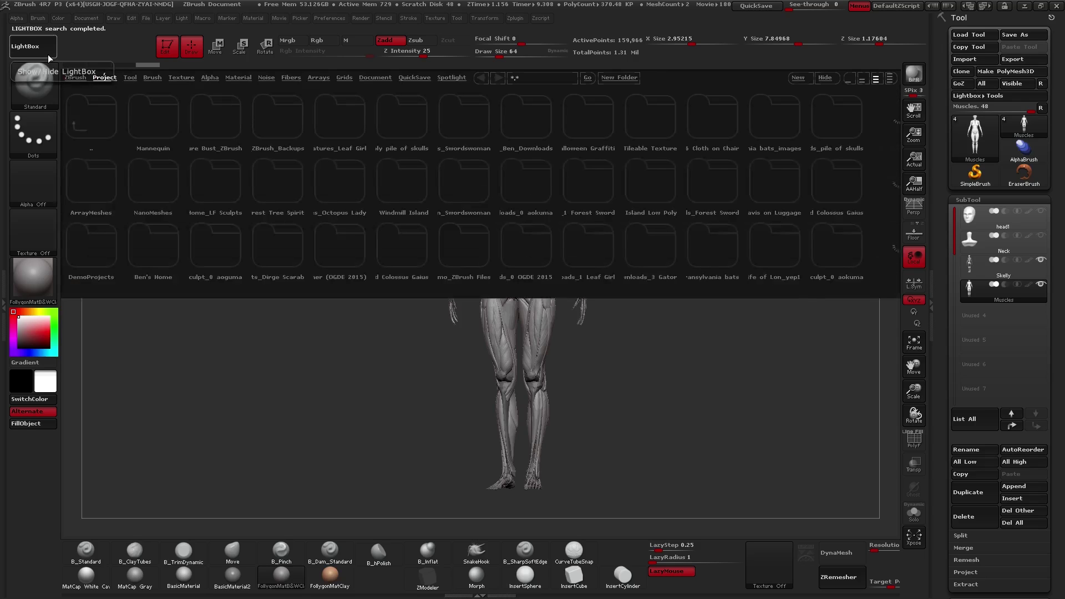
left_click(136, 80)
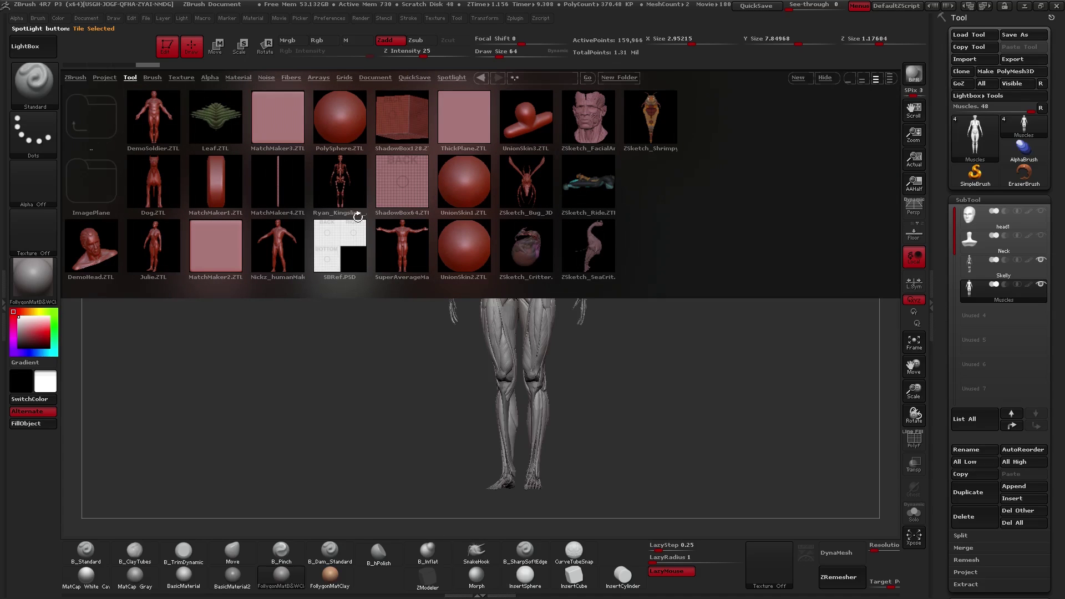
double_click(353, 193)
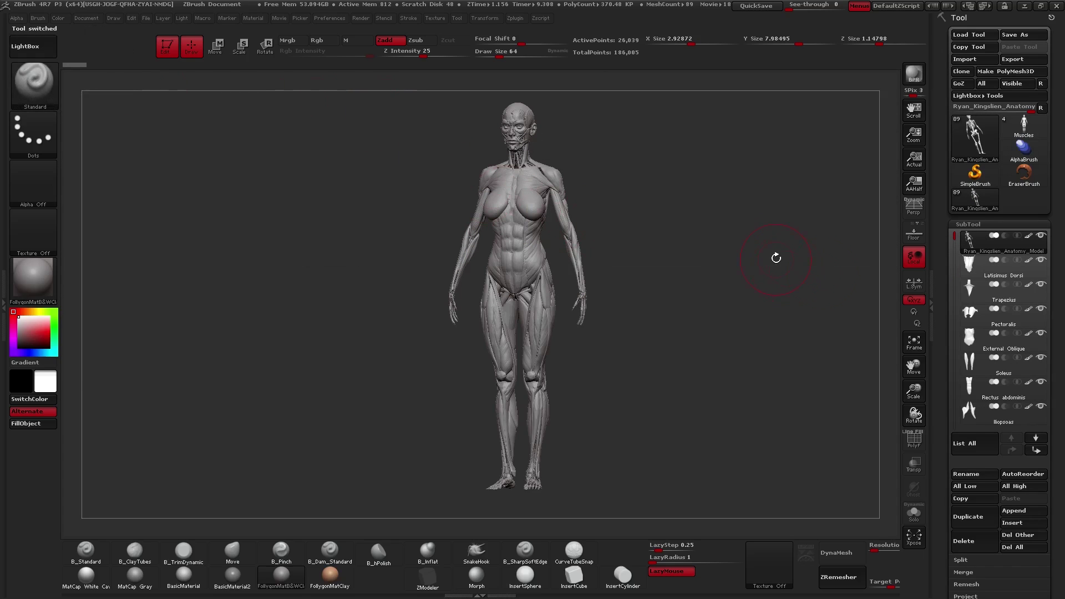
Examine the loaded anatomy tool's isolated skeleton, its separate muscle subtools, and the full figure from the front
key("shift+s")
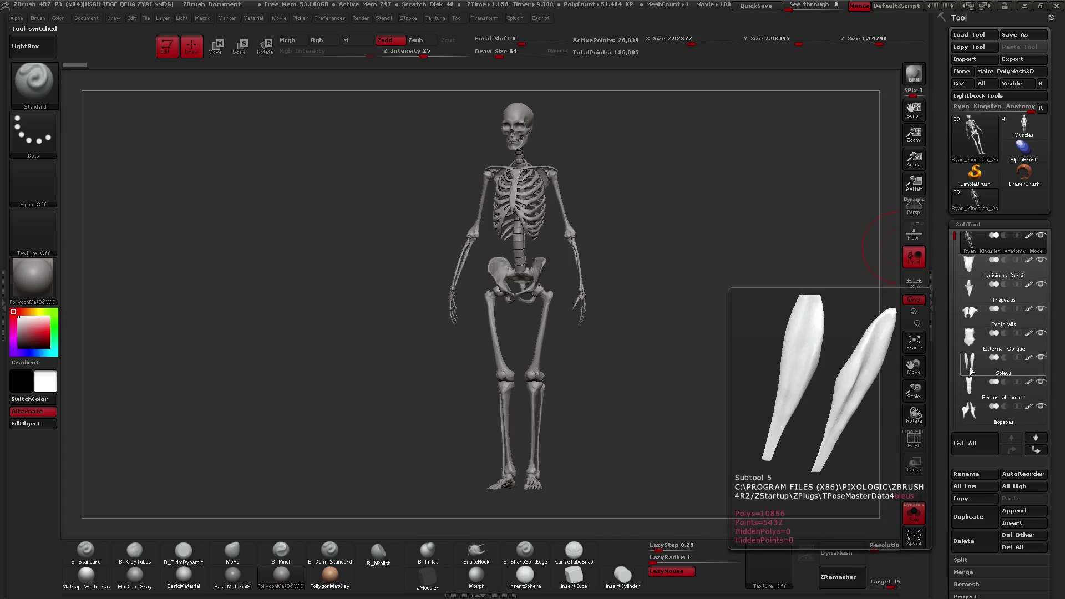
mouse_move(954, 242)
left_mouse_down()
mouse_move(960, 410)
mouse_move(957, 234)
left_mouse_up()
left_click_drag(610, 192, 569, 172, "shift")
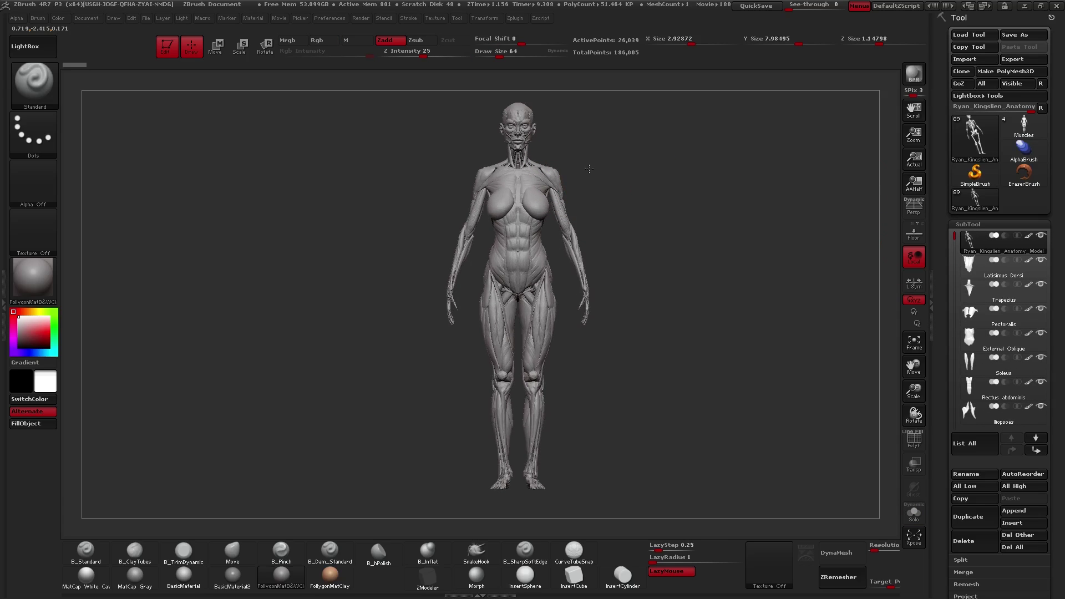
right_click_drag(738, 222, 554, 156)
key("f")
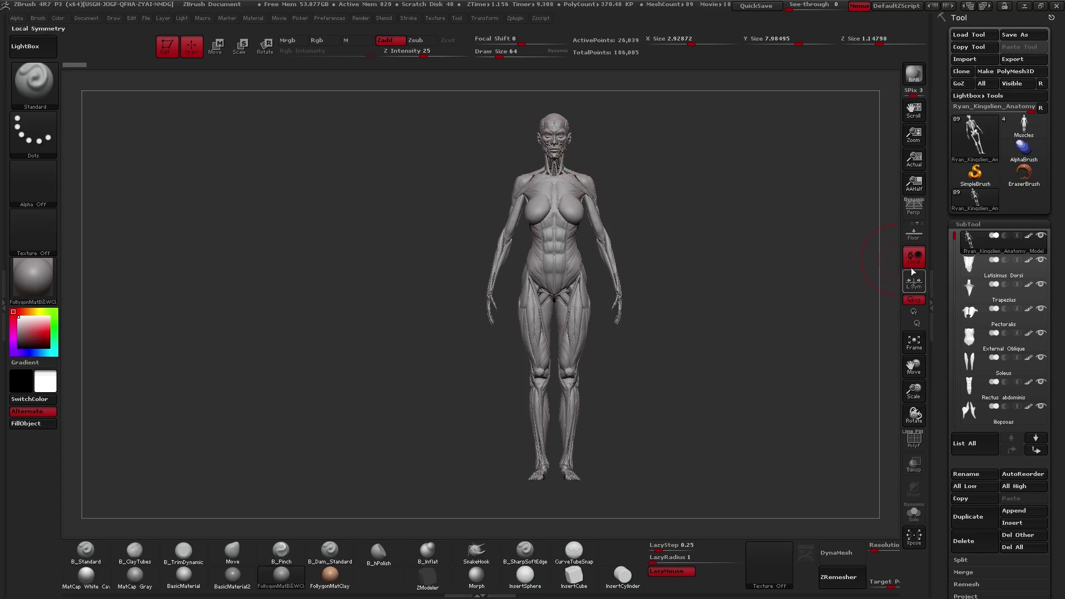
Merge all visible subtools of the anatomy model and switch to the merged tool
left_click_drag(951, 266, 951, 209)
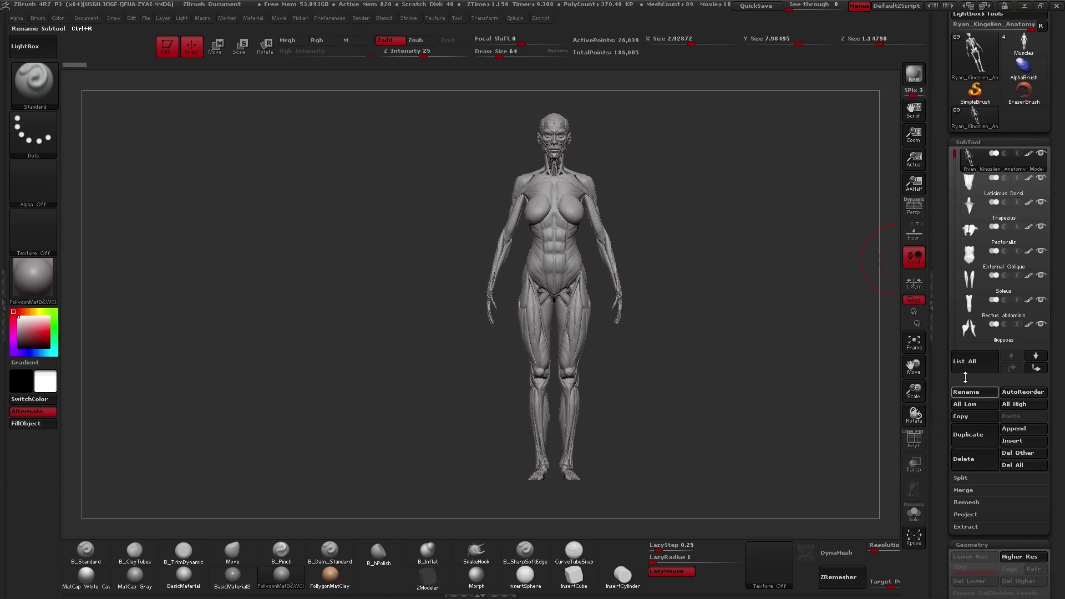
left_click(966, 492)
left_click(972, 514)
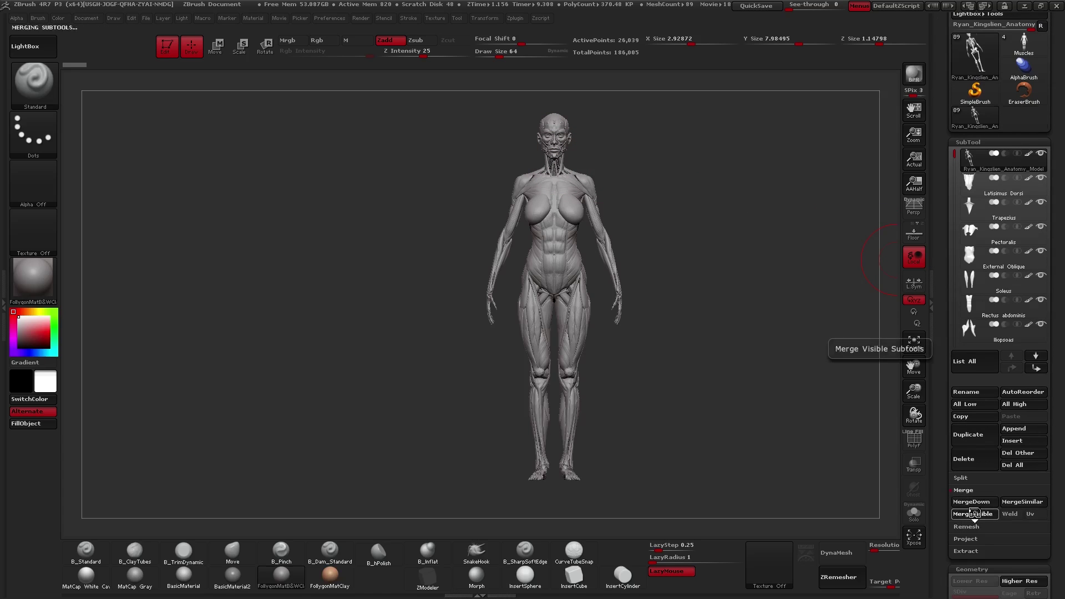
left_click_drag(941, 226, 945, 279)
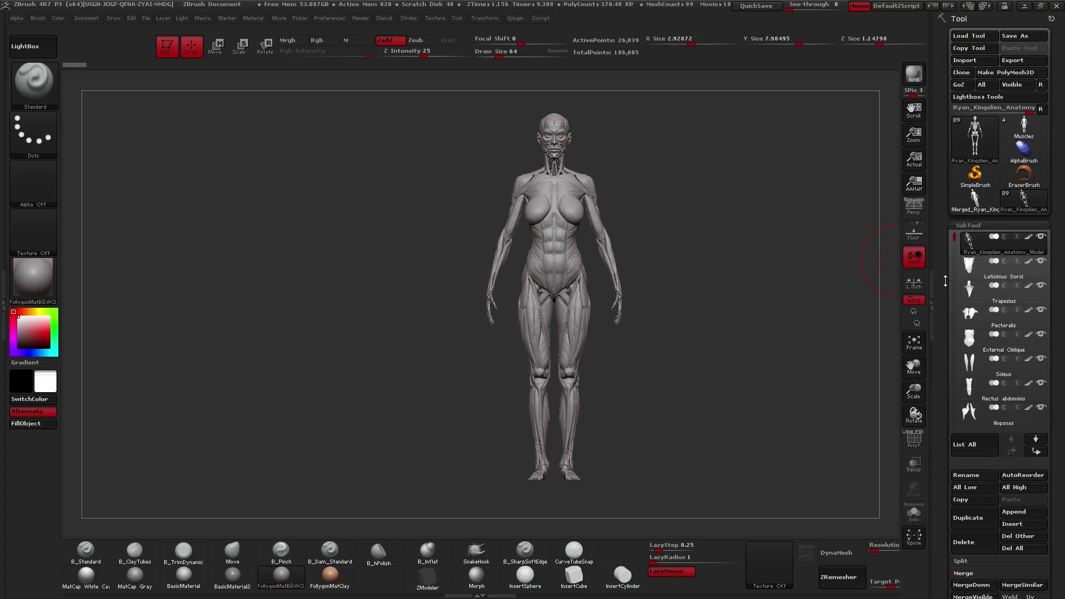
left_click(976, 203)
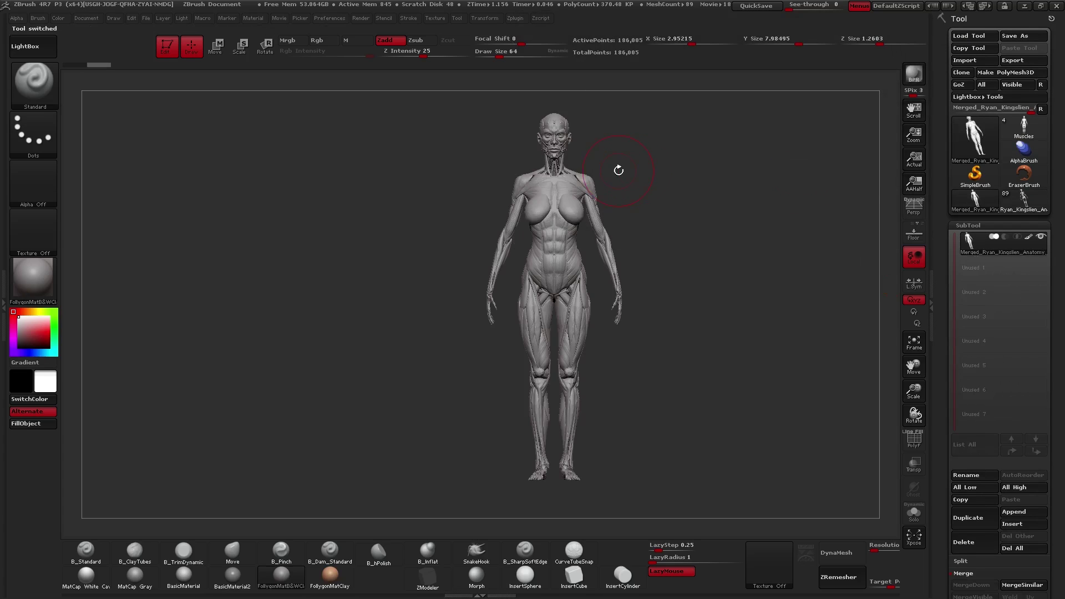
Display the polyframe on the merged model and isolate the green skeleton polygroup, hiding all muscles
key("shift+f")
left_click_drag(634, 174, 605, 176)
mouse_move(567, 143)
left_mouse_down("alt")
mouse_move(680, 200)
mouse_move(475, 183)
mouse_move(594, 191)
mouse_move(585, 160)
mouse_move(552, 176)
mouse_move(580, 214)
left_mouse_up("alt")
key("shift+f")
key("shift+f")
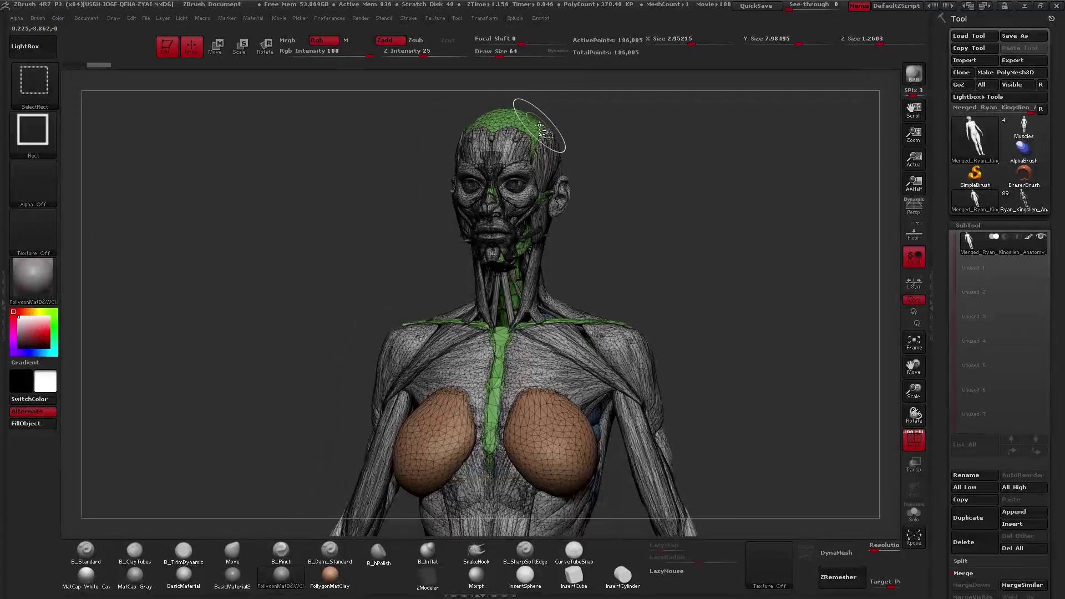
left_click(530, 127, "ctrl+shift")
key("f")
left_click_drag(397, 176, 607, 193)
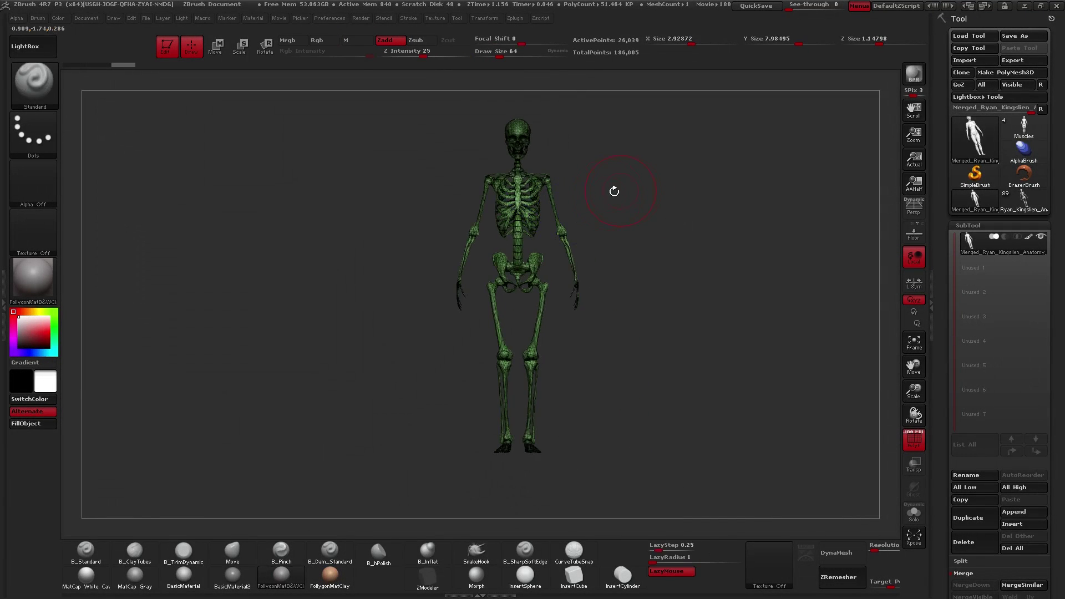
Split the hidden muscles into their own subtool, separate from the skeleton, and turn off the polyframe
scroll(950, 277, "down", 5)
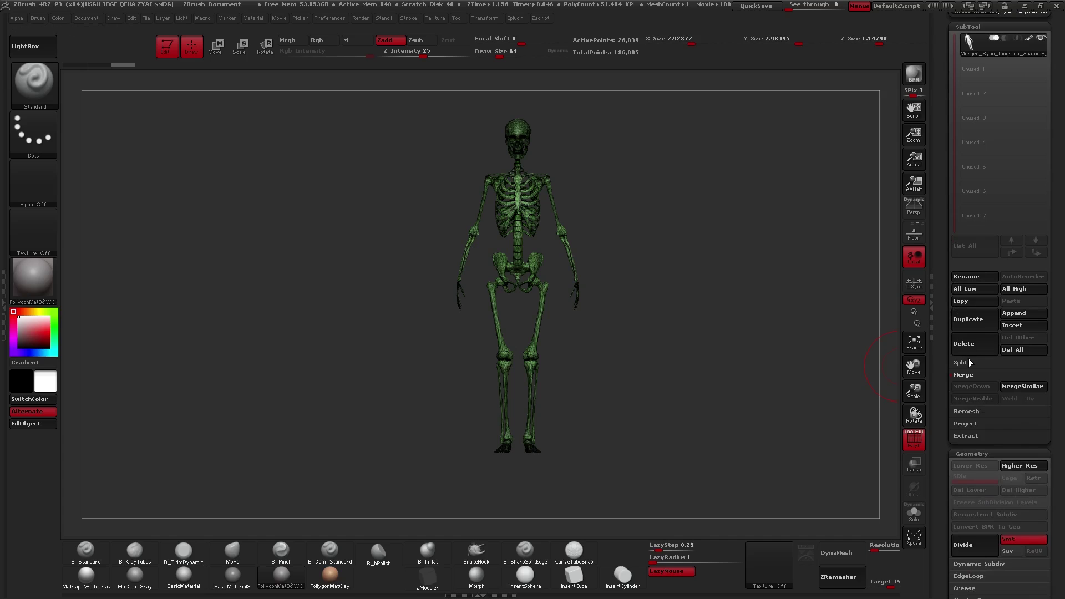
left_click(969, 362)
left_click(977, 374)
scroll(941, 201, "up", 1)
left_click_drag(941, 201, 941, 248)
key("shift+f")
Examine the separated skeleton and muscle subtools one at a time in isolation, switching between the two
left_click_drag(723, 197, 594, 196)
key("alt+s")
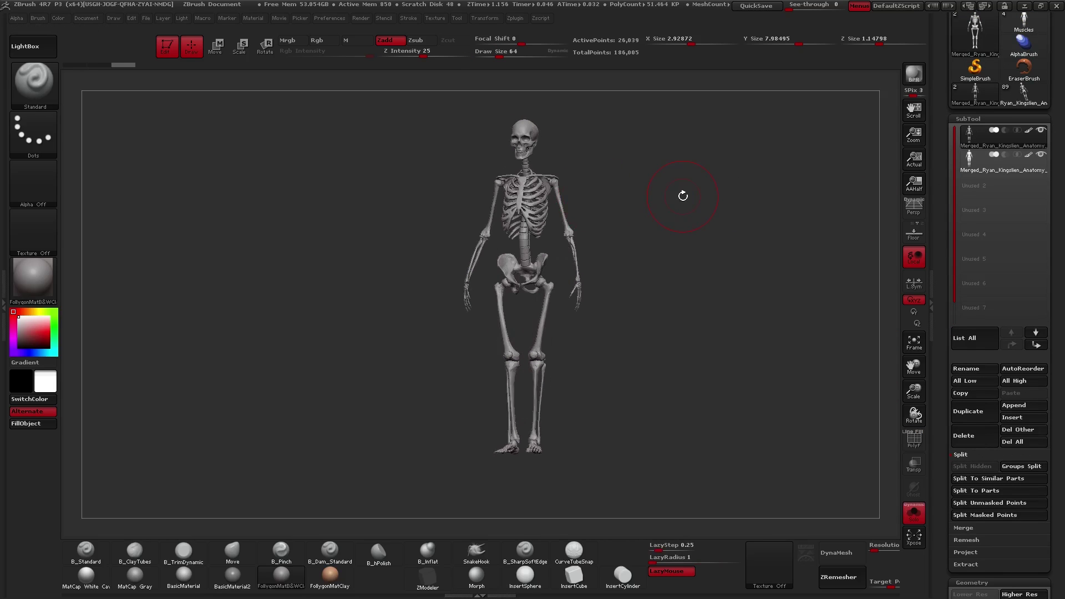
key("Down")
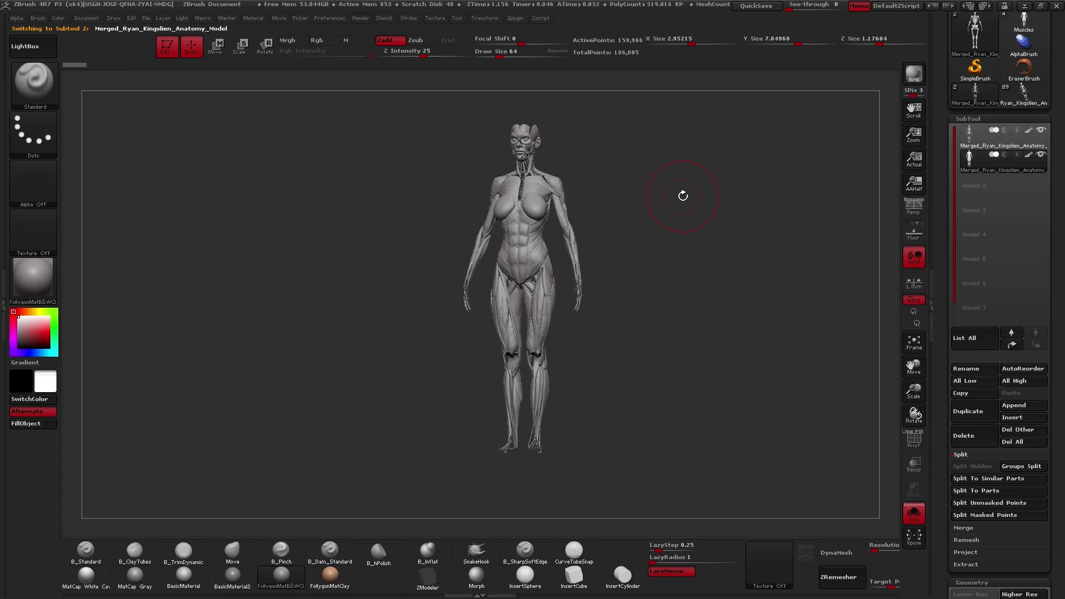
key("Up")
key("Down")
key("Up")
key("ctrl+shift+s")
Append a Sphere3D subtool to the anatomy model and move it to the head of the subtool list
right_click_drag(519, 141, 561, 237, "ctrl")
left_click_drag(954, 184, 945, 197)
left_click(1024, 426)
left_click(1019, 428)
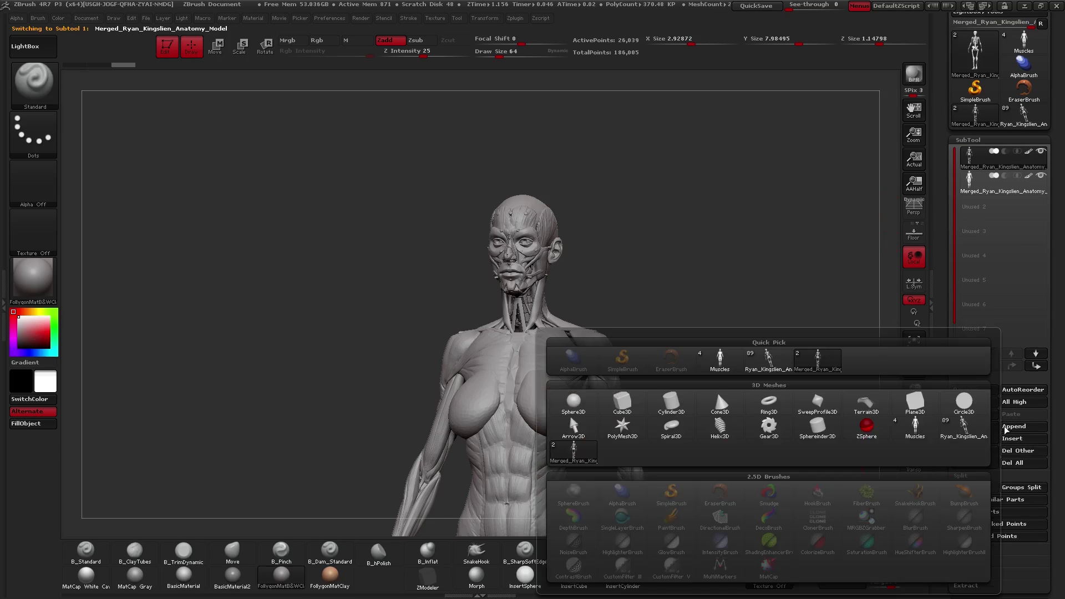
left_click(583, 405)
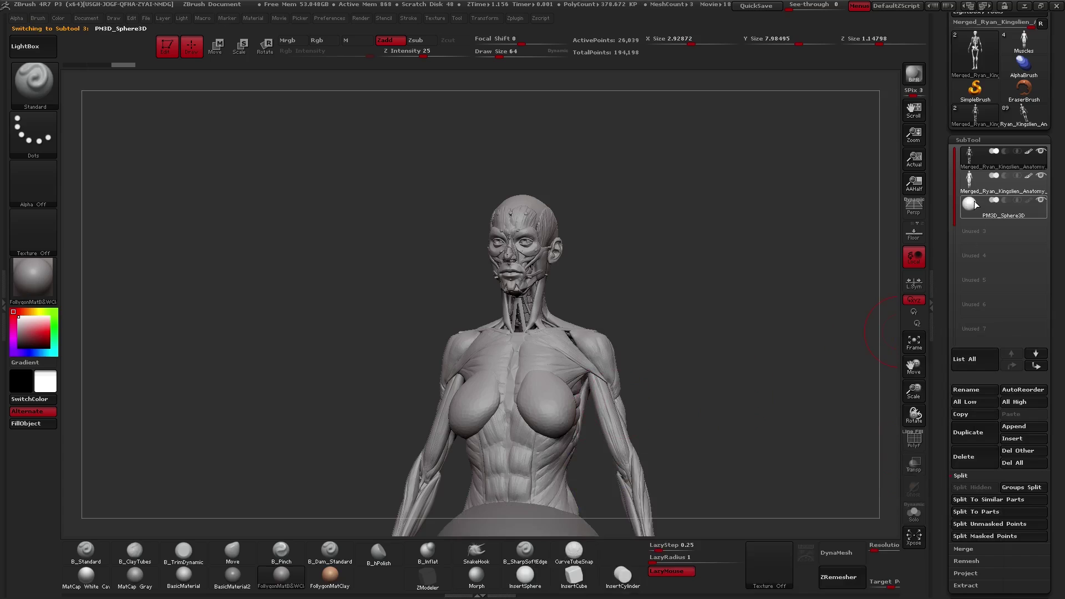
left_click(1011, 354)
left_click(1011, 353)
Hide the muscle subtool and enable transparency so the skeleton shows through the sphere in side view
left_click_drag(597, 295, 621, 157)
left_click_drag(644, 214, 628, 205, "alt")
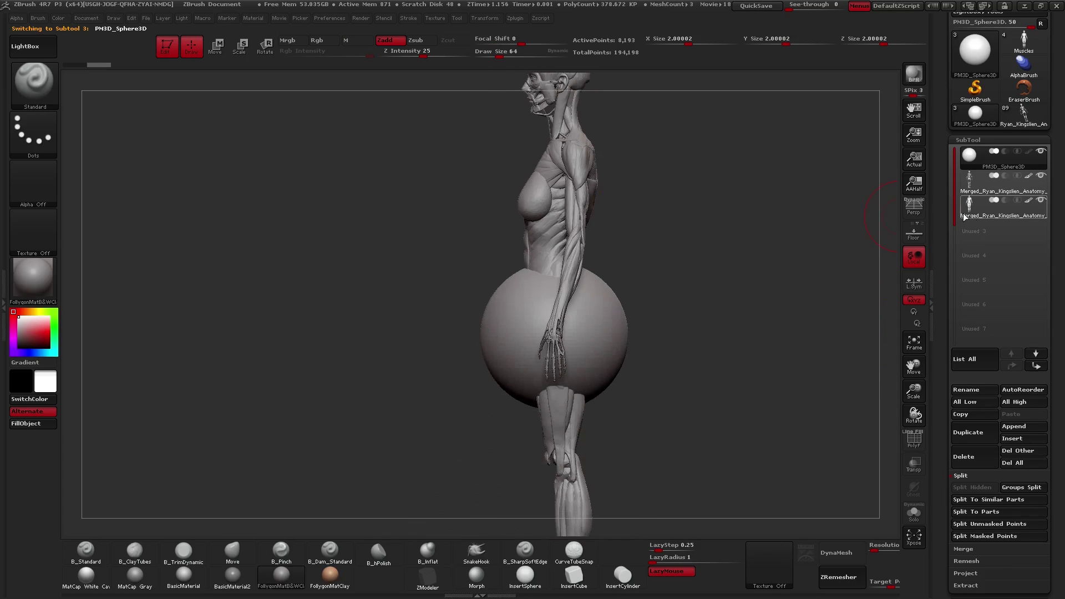
left_click(1036, 202)
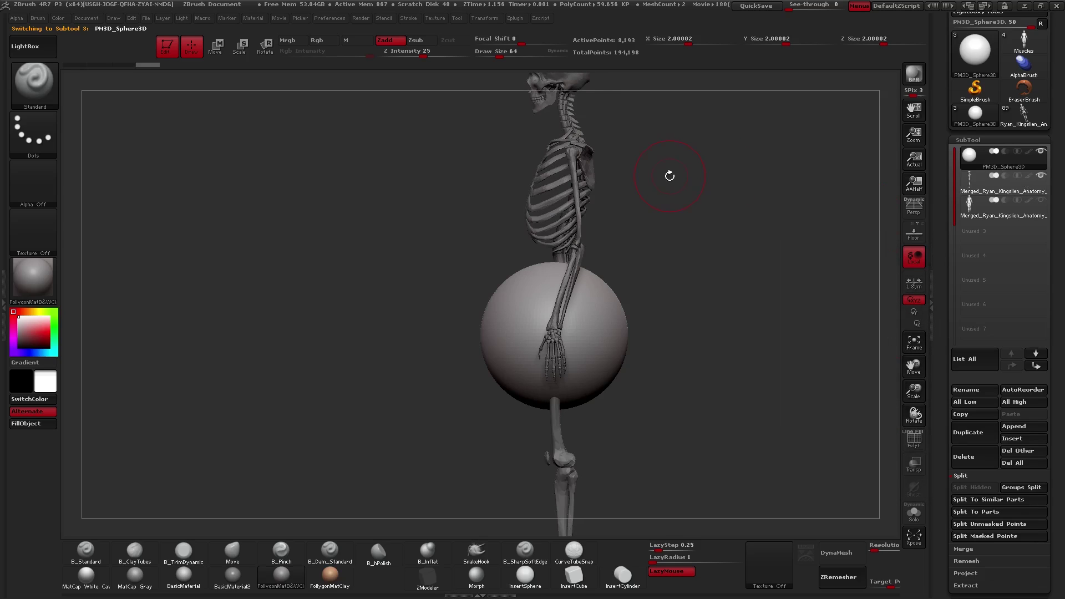
left_click_drag(669, 175, 701, 272, "alt")
left_click(908, 465)
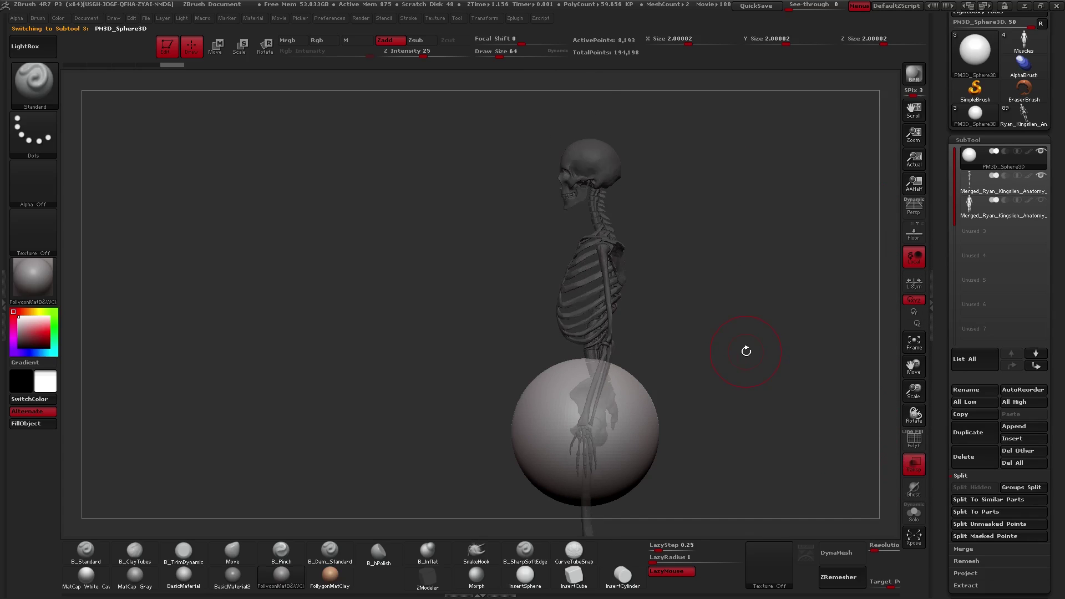
Move the sphere upward from the pelvis until it surrounds the skull
key("w")
left_click_drag(626, 404, 625, 506, "shift")
left_click_drag(626, 455, 622, 203)
left_click_drag(657, 288, 620, 317, "alt")
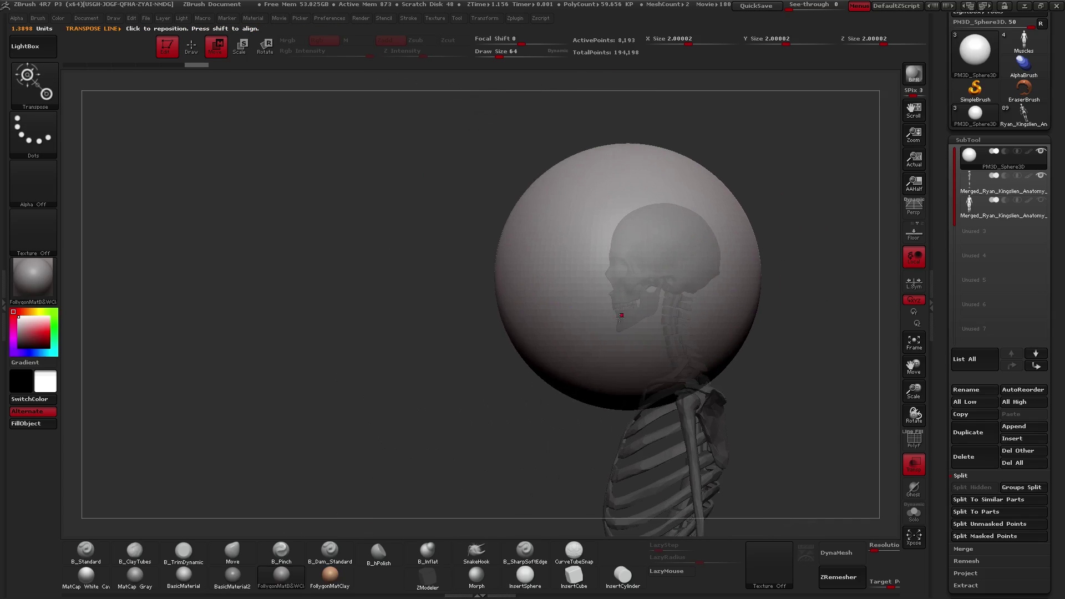
Scale the sphere uniformly down to about 0.84 units and reposition it around the back of the skull
left_click_drag(815, 290, 742, 274)
key("w")
left_click(837, 289)
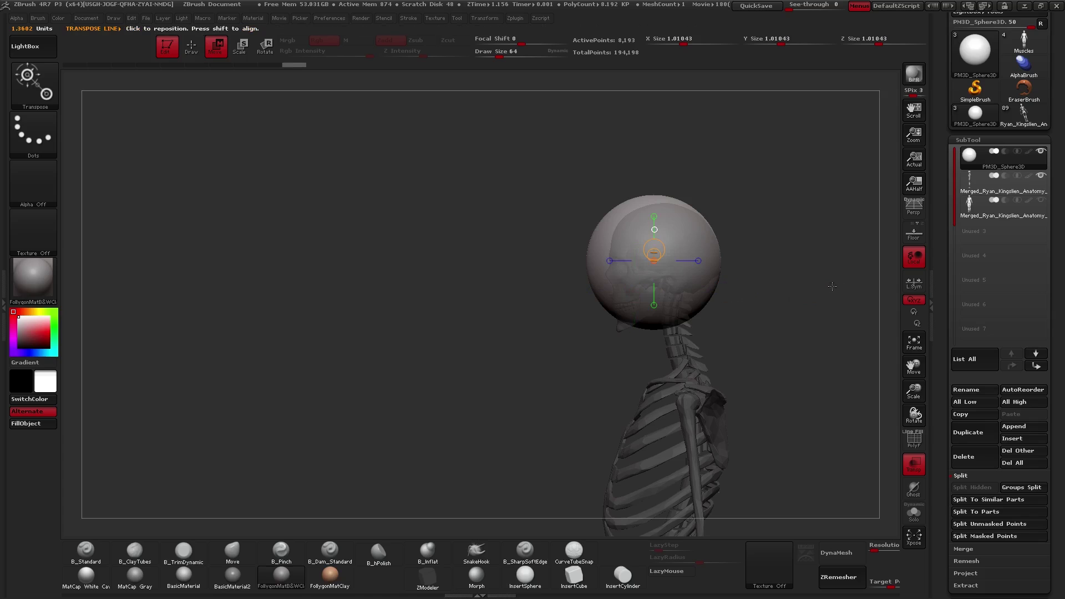
left_click_drag(832, 260, 753, 256)
key("w")
right_click_drag(689, 279, 686, 404, "ctrl")
left_click_drag(718, 323, 718, 401, "shift")
left_click_drag(718, 354, 728, 360)
key("q")
mouse_move(698, 307)
right_mouse_down("ctrl")
mouse_move(686, 358)
mouse_move(659, 324)
mouse_move(726, 322)
mouse_move(678, 314)
mouse_move(712, 342)
right_mouse_up("ctrl")
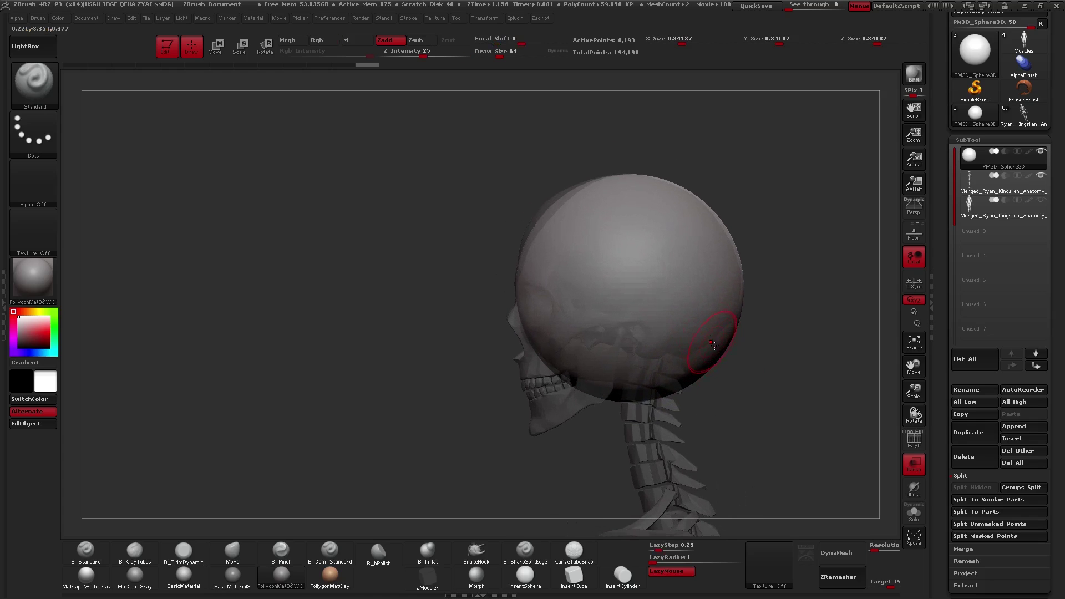
Scale the sphere uniformly down to about 0.74 units and move it to fit the cranium
key("e")
key("y")
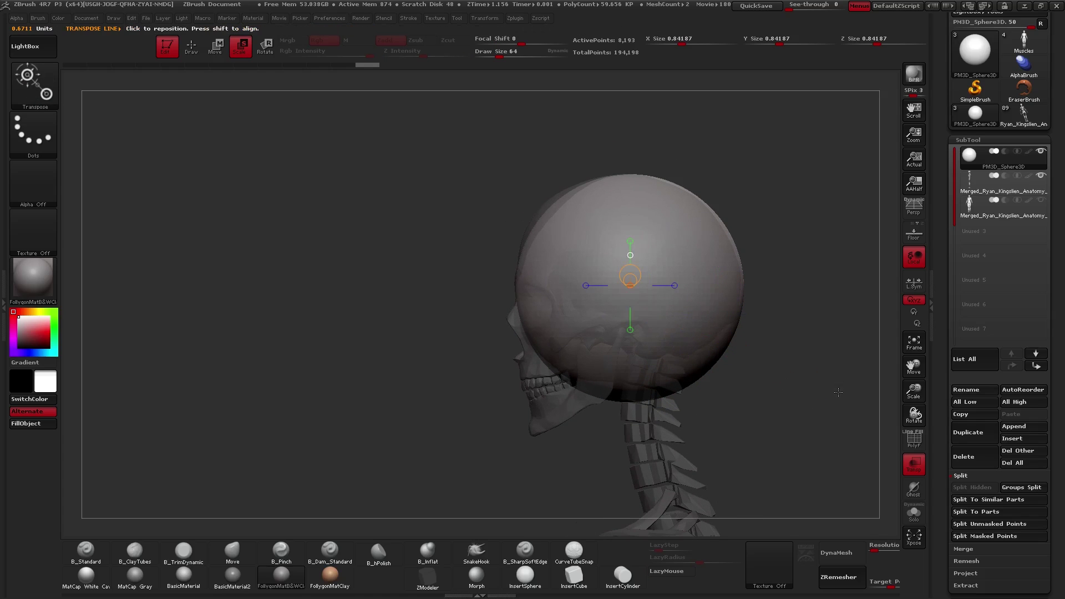
left_click_drag(811, 286, 736, 278)
key("w")
left_click_drag(733, 337, 746, 350)
key("q")
mouse_move(699, 240)
left_mouse_down("ctrl")
mouse_move(725, 353)
mouse_move(744, 362)
left_mouse_up("ctrl")
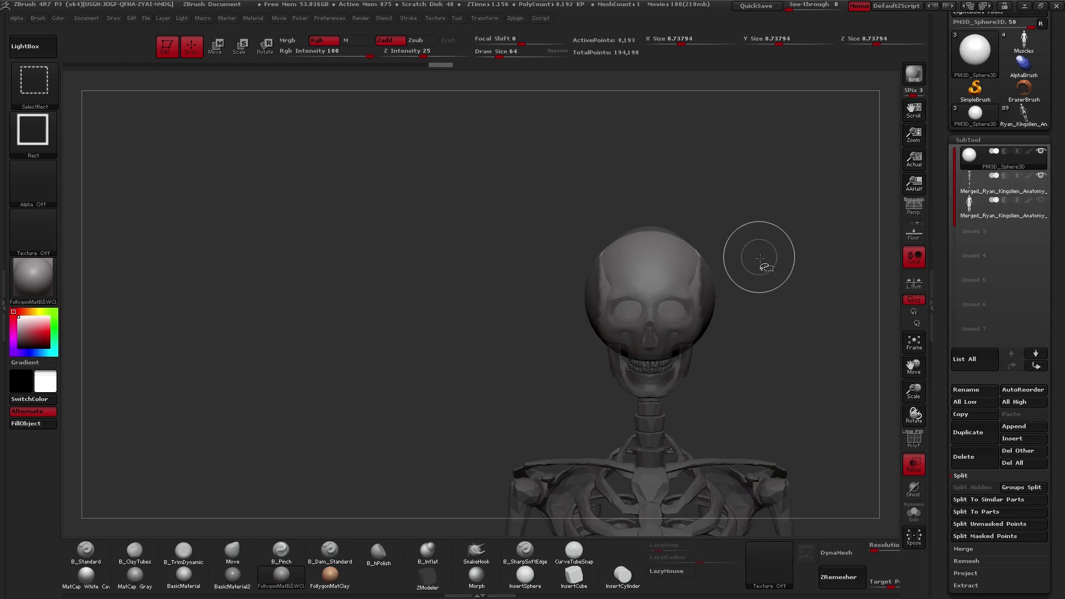
Restore the custom user interface that includes the Bevs Menu
left_click(330, 17)
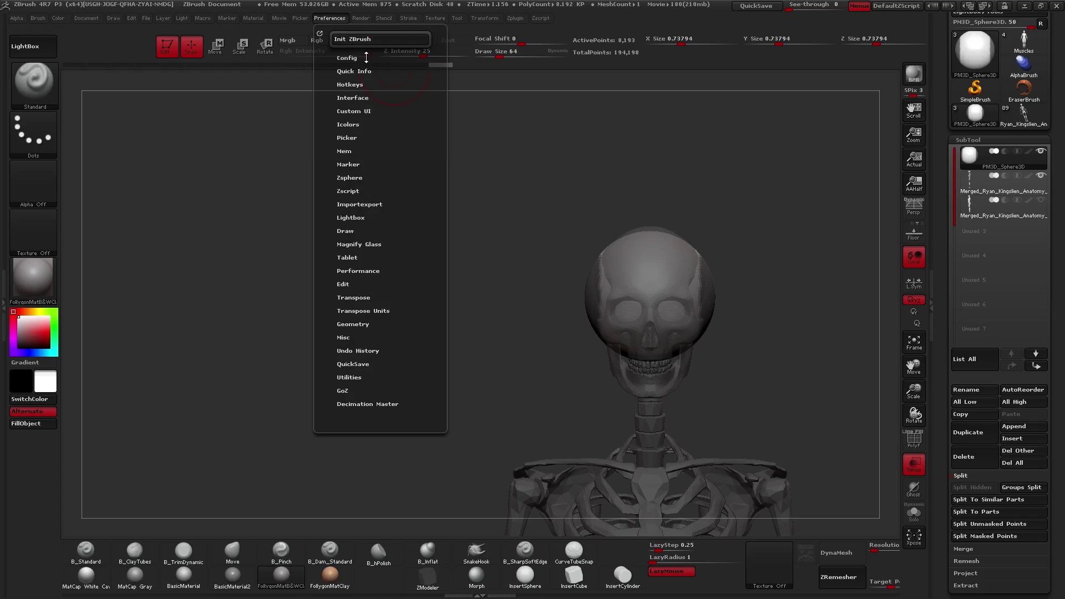
left_click(366, 58)
left_click(390, 71)
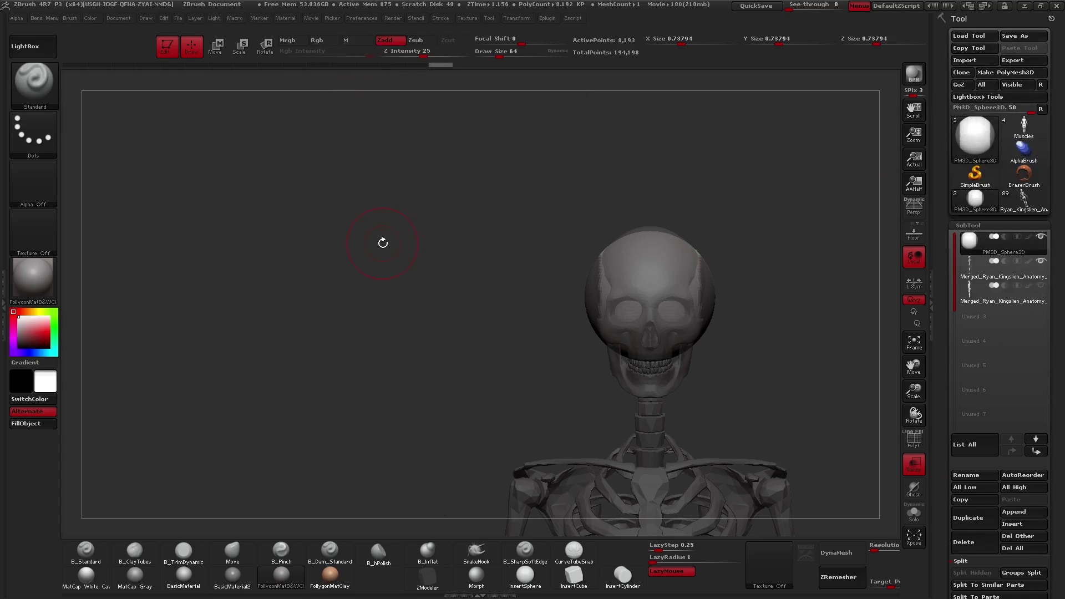
left_click_drag(946, 207, 947, 177)
Choose the MaskLasso brush and mask part of the sphere around the skull in front view
left_click_drag(746, 329, 678, 288, "alt")
key("ctrl+shift+space")
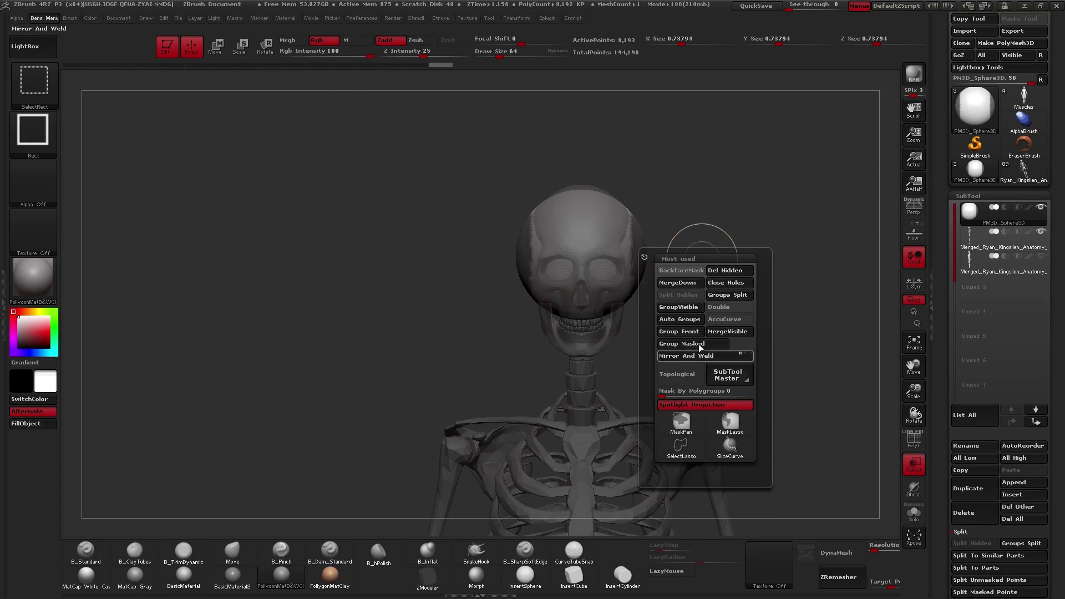
left_click(724, 424)
left_click(637, 262, "ctrl")
mouse_move(651, 270)
left_mouse_down("alt")
mouse_move(675, 283)
mouse_move(708, 269)
mouse_move(669, 278)
mouse_move(693, 316)
left_mouse_up("alt")
left_click(678, 287, "ctrl")
Reshape the sphere around the skull and jaw with the Move tools, to about 0.67 × 1.01 × 0.89 units
key("w")
key("q")
mouse_move(694, 310)
left_mouse_down("shift")
mouse_move(627, 299)
mouse_move(626, 264)
mouse_move(673, 264)
mouse_move(612, 222)
mouse_move(605, 377)
left_mouse_up("shift")
key("space")
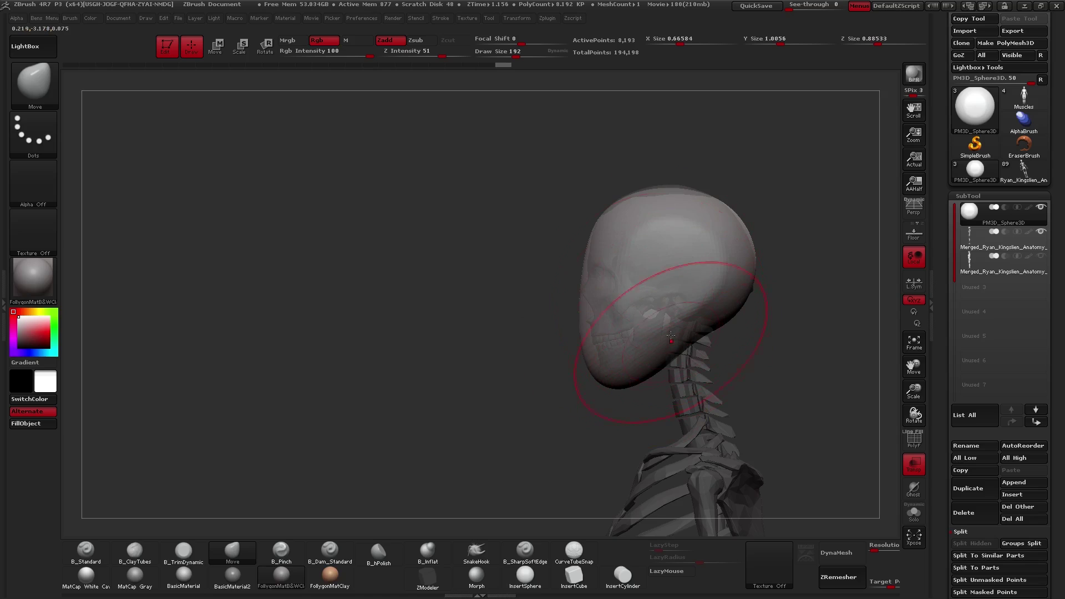
Isolate the head form and lasso-mask the area behind the jaw, then invert and soften the mask
key("ctrl")
left_click_drag(739, 329, 763, 324, "ctrl")
key("shift+s")
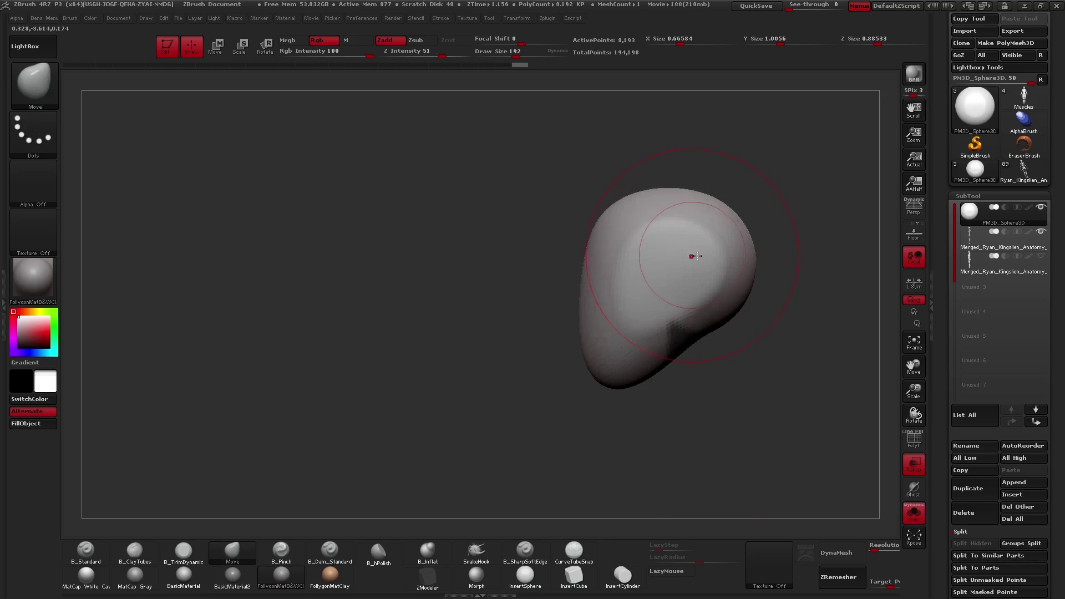
right_click_drag(692, 254, 665, 261)
left_click(737, 388, "ctrl")
left_click(701, 337, "ctrl")
right_click_drag(721, 364, 665, 315)
Sharpen the transition along the jaw with the B_Pinch brush and clear the mask
key("5")
key("space")
left_click_drag(715, 340, 703, 340)
mouse_move(735, 333)
right_mouse_down()
mouse_move(698, 344)
mouse_move(666, 327)
right_mouse_up()
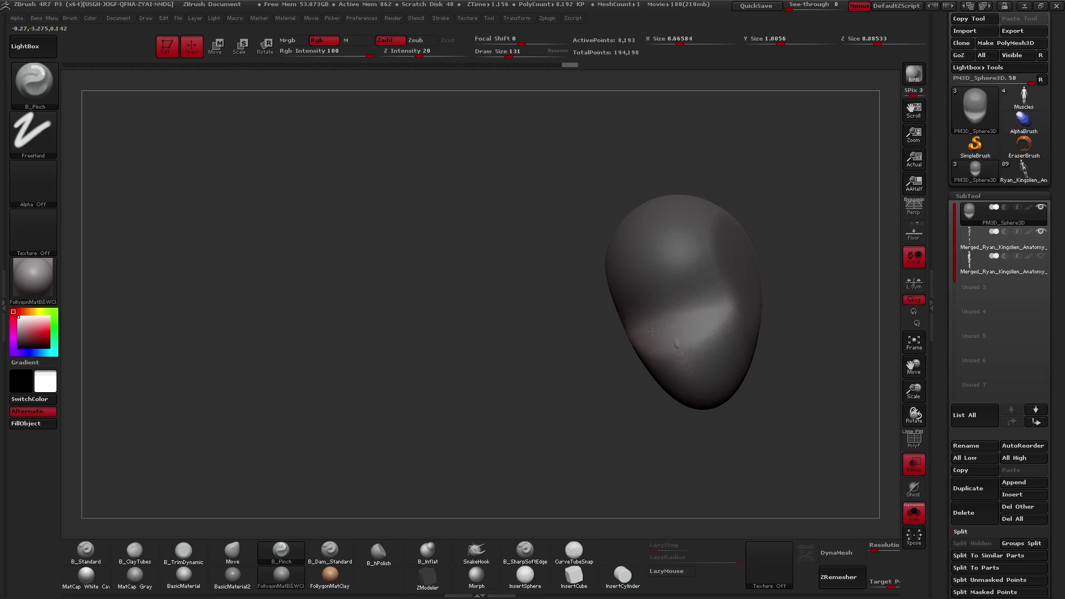
left_click_drag(762, 314, 660, 304)
Press the eye sockets into the front of the head form with the B_Standard brush
key("1")
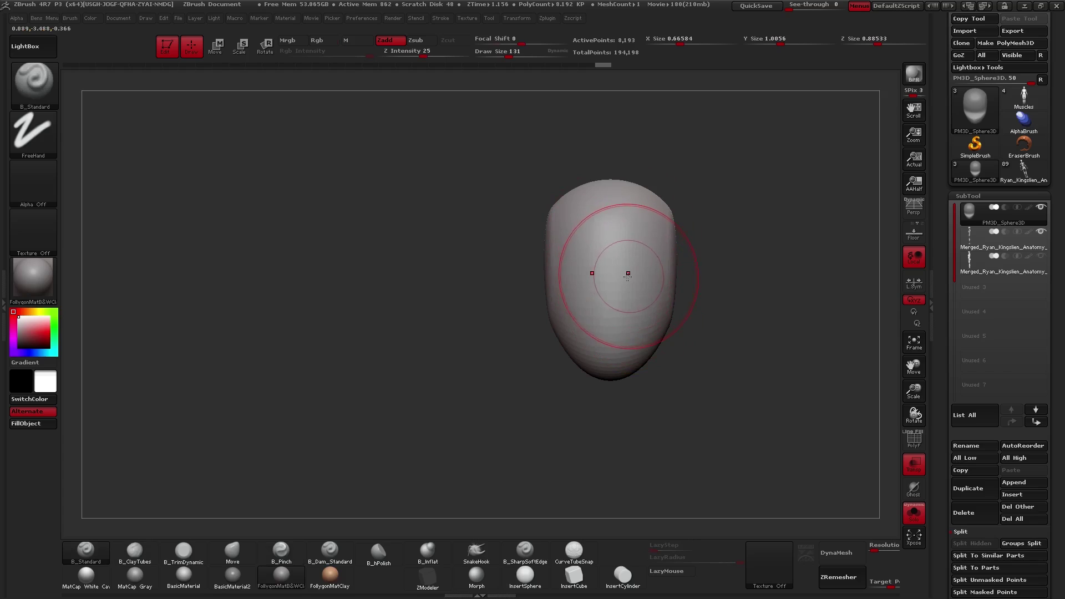
key("space")
left_click_drag(630, 272, 622, 272)
right_click_drag(626, 272, 639, 290, "ctrl")
key("space")
mouse_move(650, 278)
left_mouse_down()
mouse_move(653, 269)
mouse_move(650, 302)
mouse_move(638, 308)
left_mouse_up()
key("shift+s")
Build up the nose and mouth with the B_ClayTubes brush and compare the profile with the skull
key("space")
key("2")
mouse_move(598, 256)
left_mouse_down()
mouse_move(598, 353)
mouse_move(609, 323)
left_mouse_up()
key("space")
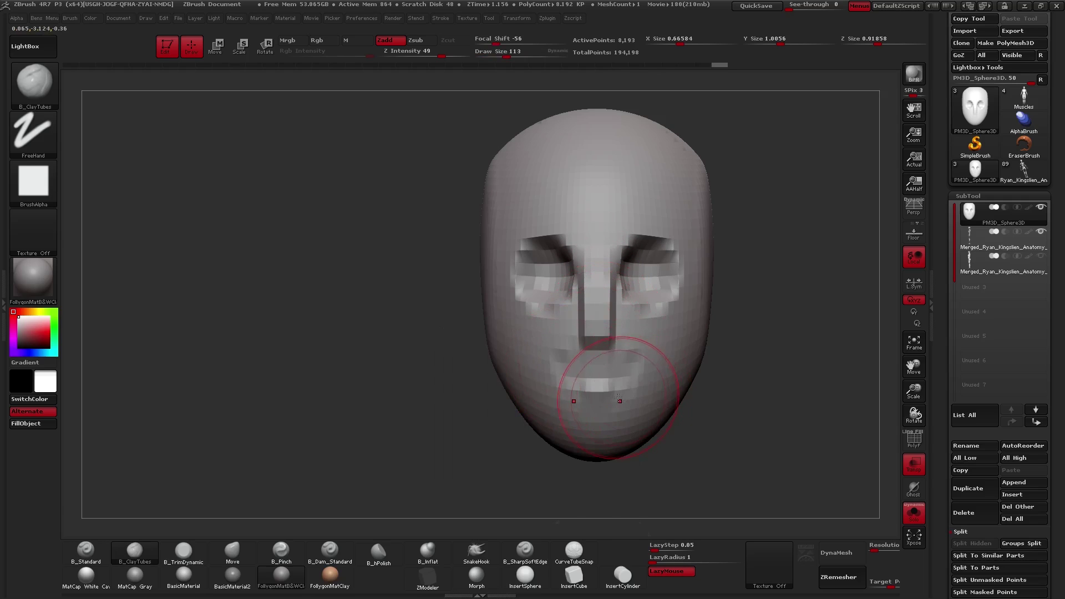
key("shift+s")
right_click_drag(596, 319, 625, 342, "shift")
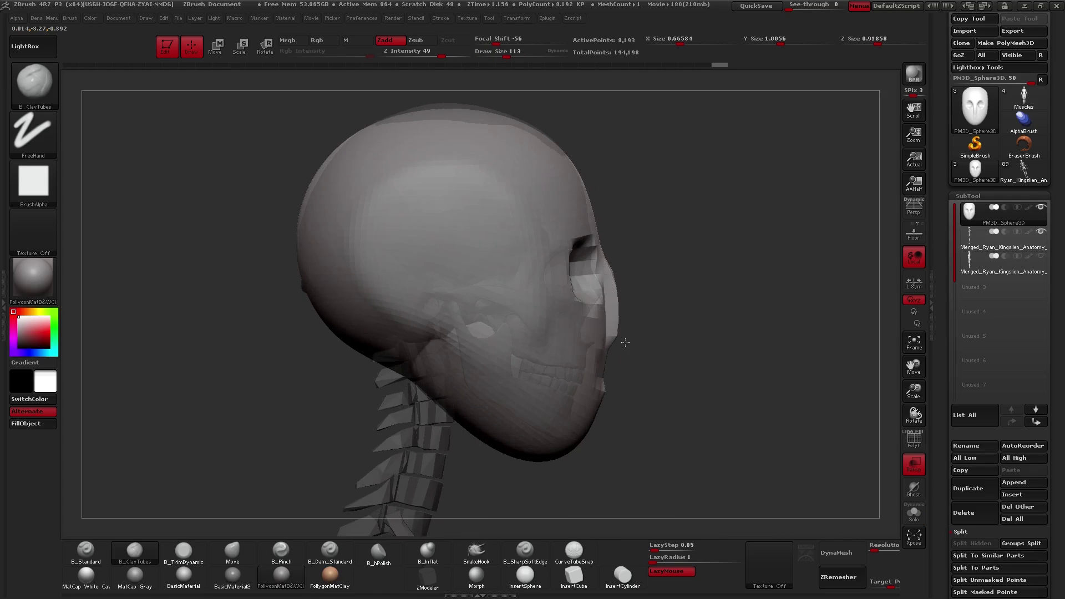
Show the muscle subtool, reshape the nose and face profile with the Move brush, and subdivide the head once
left_click(1041, 257)
key("b")
key("m")
key("v")
key("space")
left_click_drag(620, 303, 609, 275)
key("space")
key("shift+s")
key("ctrl+d")
mouse_move(655, 295)
right_mouse_down()
mouse_move(615, 304)
mouse_move(644, 278)
right_mouse_up()
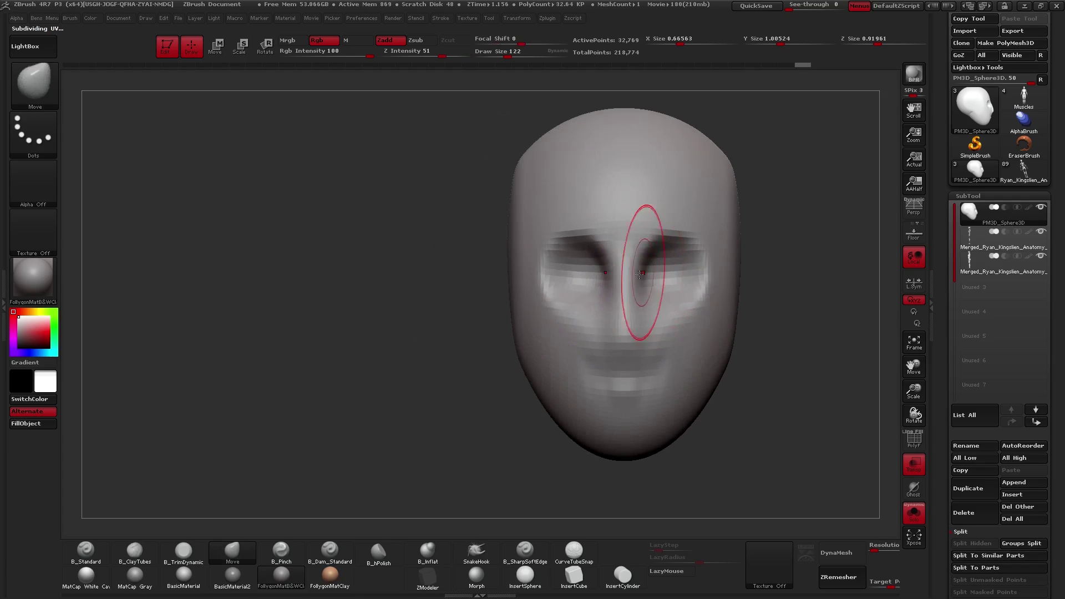
Refine the eye sockets and bridge of the nose with the B_Pinch brush and smooth the surface
key("shift+s")
right_click_drag(638, 327, 676, 349, "ctrl")
key("shift+s")
right_click_drag(633, 298, 649, 302)
right_click_drag(649, 302, 659, 311, "ctrl")
key("5")
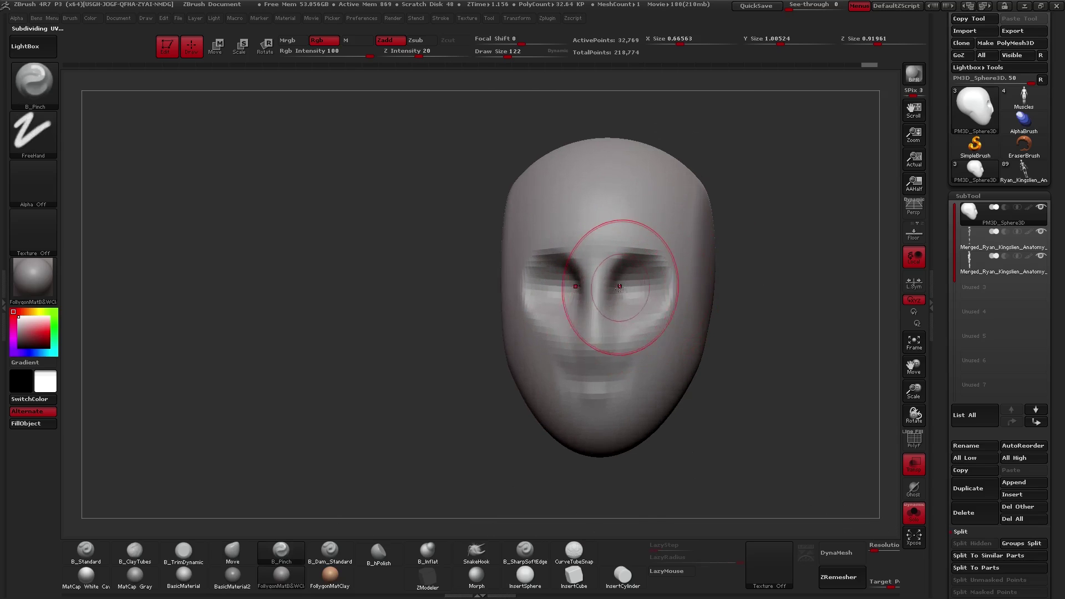
mouse_move(678, 261)
right_mouse_down()
mouse_move(655, 262)
mouse_move(670, 294)
right_mouse_up()
right_click(673, 292)
left_click_drag(673, 292, 682, 292)
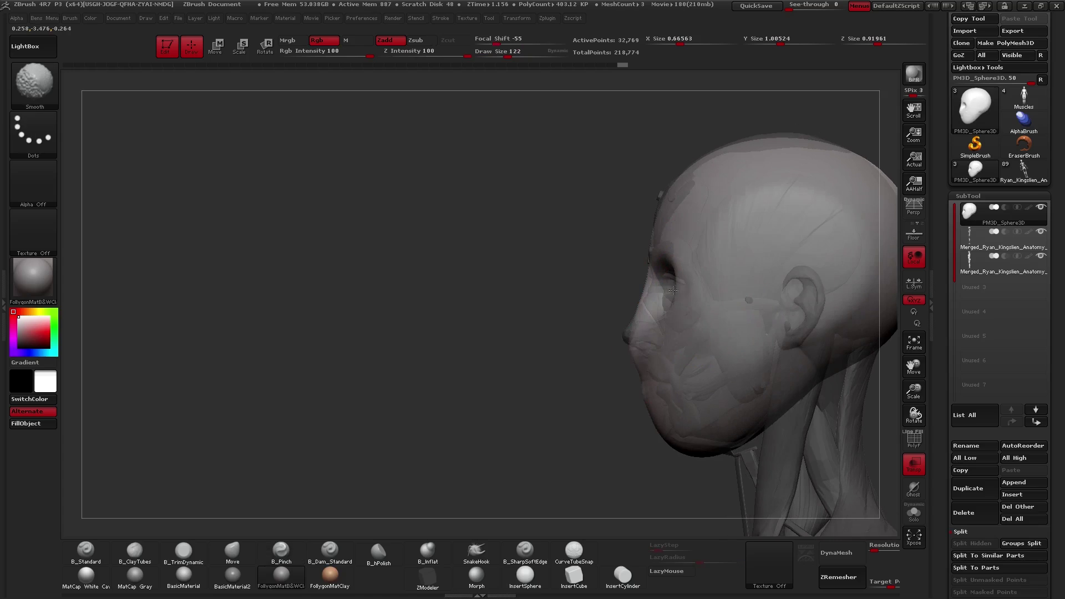
Adjust the side of the face with the Move brush and switch to B_Dam_Standard with a draw size of 105
key("b")
key("m")
key("v")
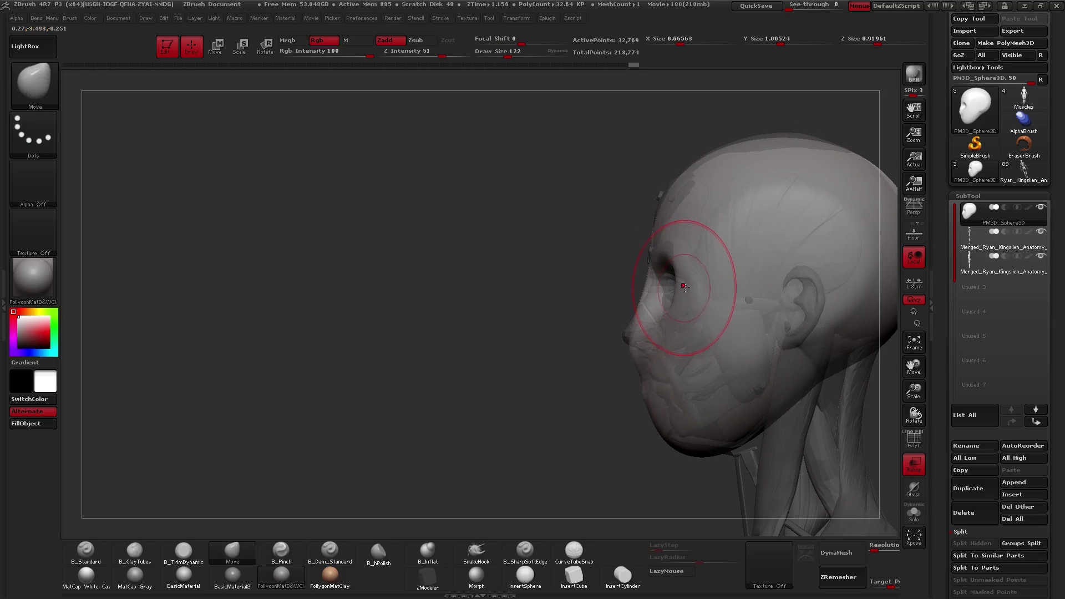
right_click_drag(718, 325, 652, 247, "alt")
right_click_drag(656, 332, 633, 307, "alt")
key("b")
key("d")
key("s")
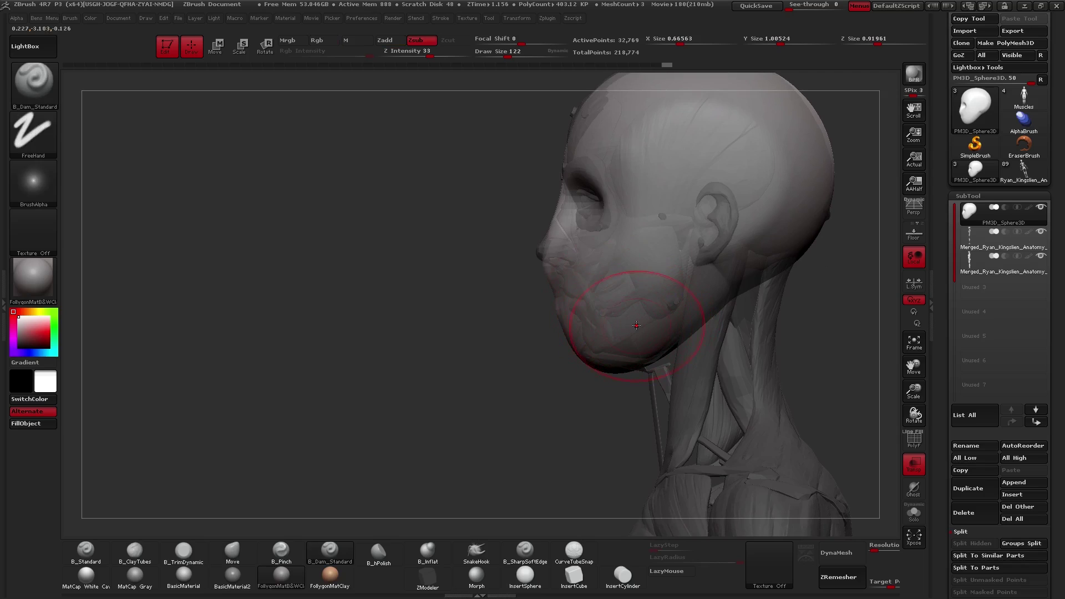
key("s")
left_click_drag(626, 330, 621, 330)
Lasso-mask the underside of the jaw on the isolated head, then invert and soften the mask
key("ctrl")
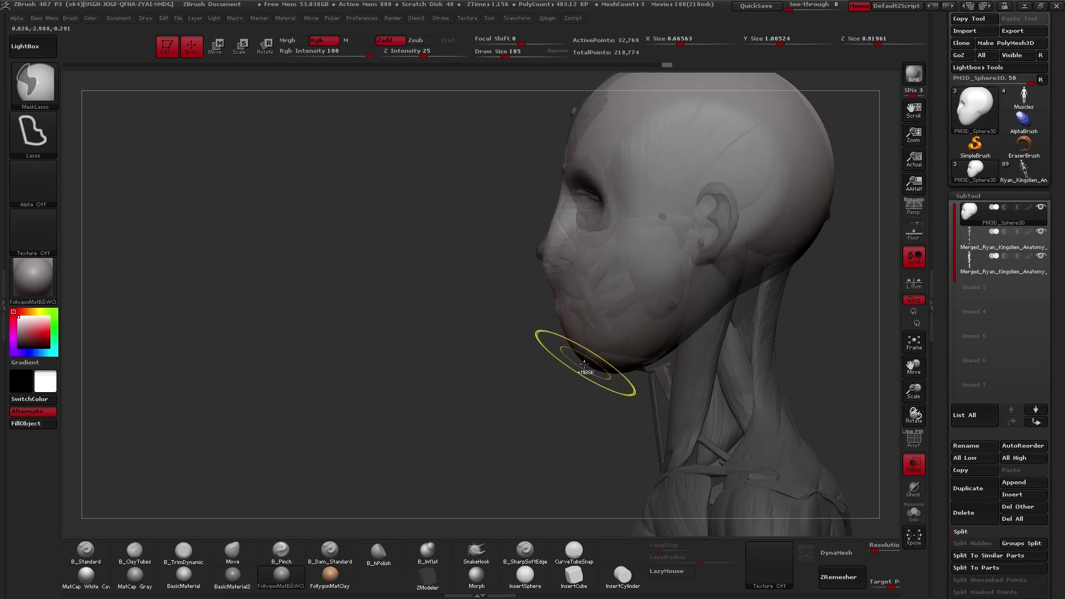
left_click_drag(769, 316, 560, 394, "ctrl")
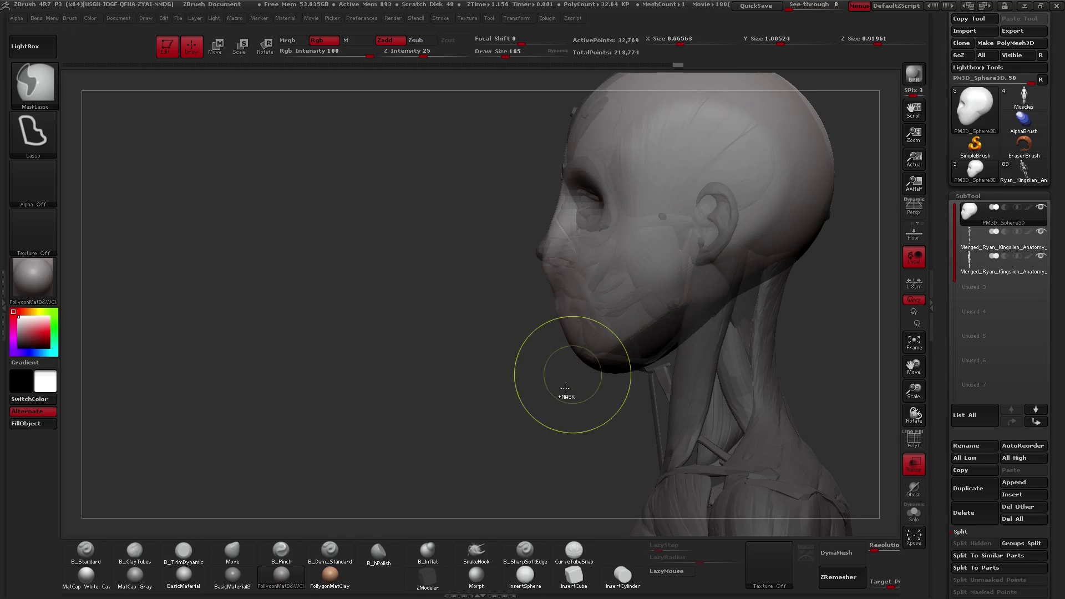
key("shift+s")
left_click(665, 341, "ctrl")
left_click(680, 358, "ctrl")
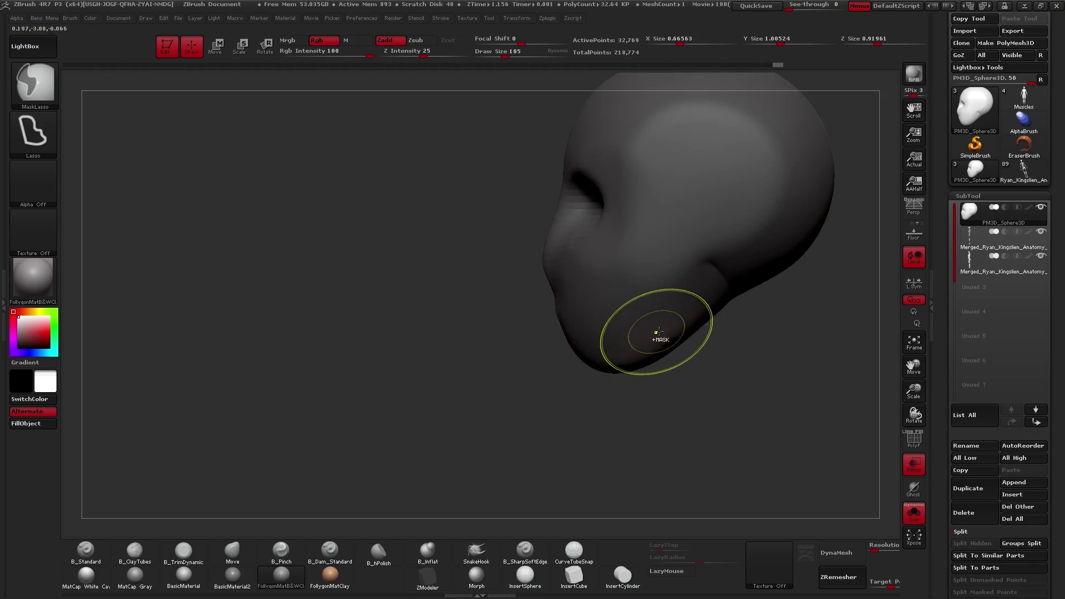
Move the unmasked underside of the jaw to flatten it into a firmer jawline running to the chin
key("w")
mouse_move(627, 337)
left_mouse_down()
mouse_move(658, 410)
mouse_move(652, 405)
left_mouse_up()
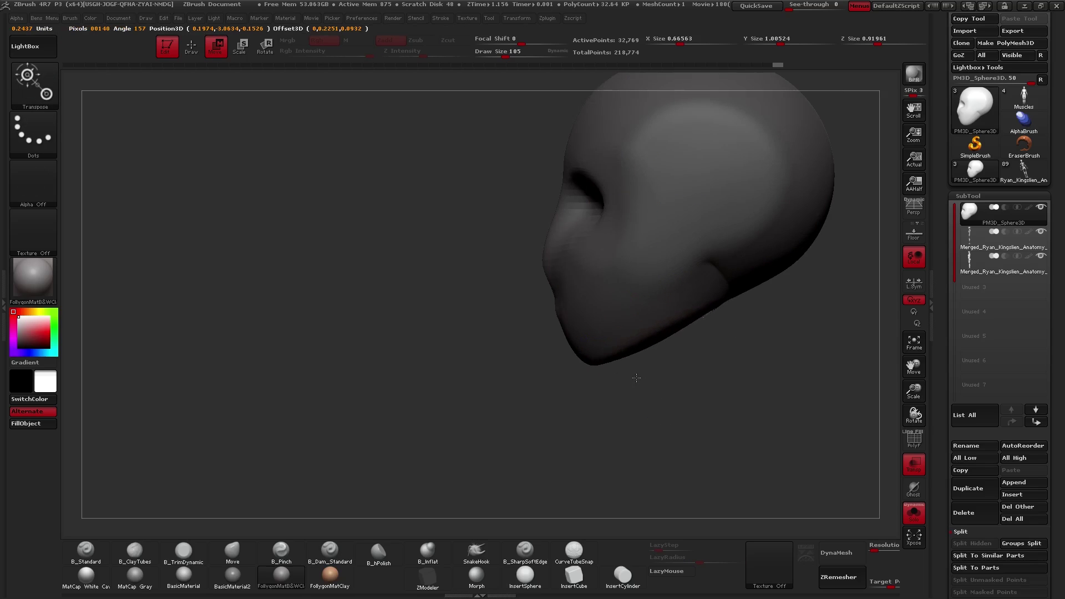
key("q")
mouse_move(661, 346)
left_mouse_down()
mouse_move(708, 314)
mouse_move(680, 325)
mouse_move(732, 355)
left_mouse_up()
key("ctrl")
mouse_move(733, 355)
left_mouse_down("alt")
mouse_move(691, 321)
mouse_move(632, 343)
left_mouse_up("alt")
Switch to the Muscles tool, display its Neck and head1 subtools, and turn off transparency
left_click(992, 177)
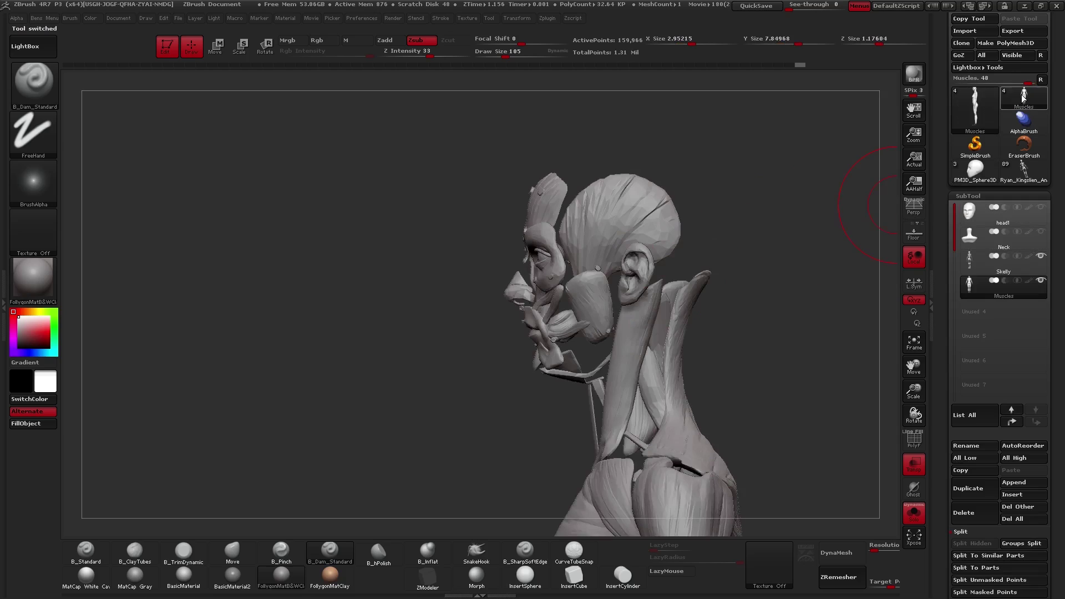
left_click(975, 246)
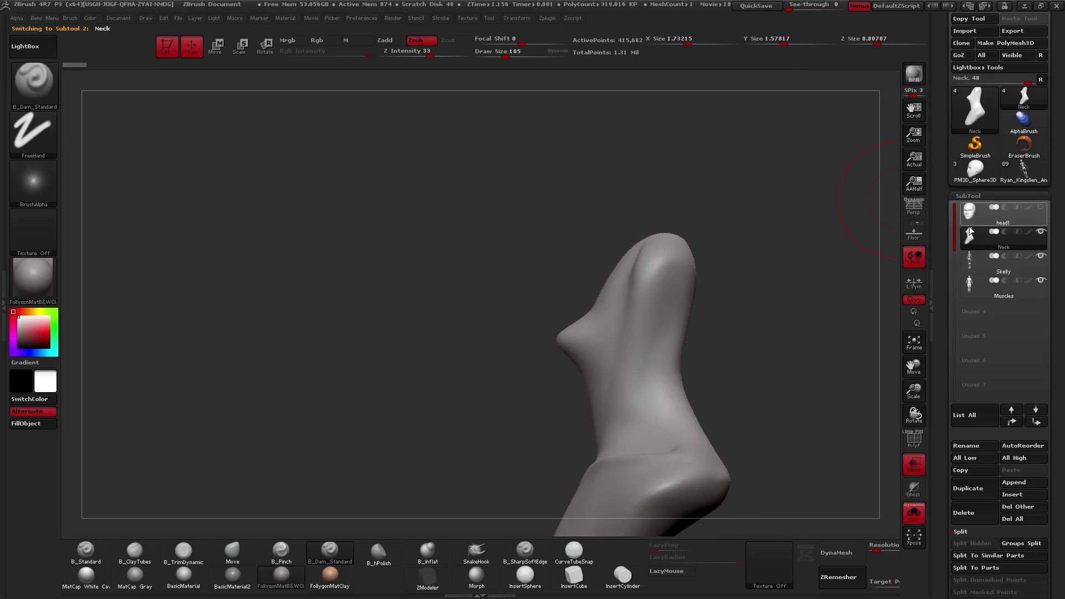
left_click(970, 212)
mouse_move(721, 330)
left_mouse_down("shift")
mouse_move(761, 340)
mouse_move(716, 338)
left_mouse_up("shift")
left_click(914, 462)
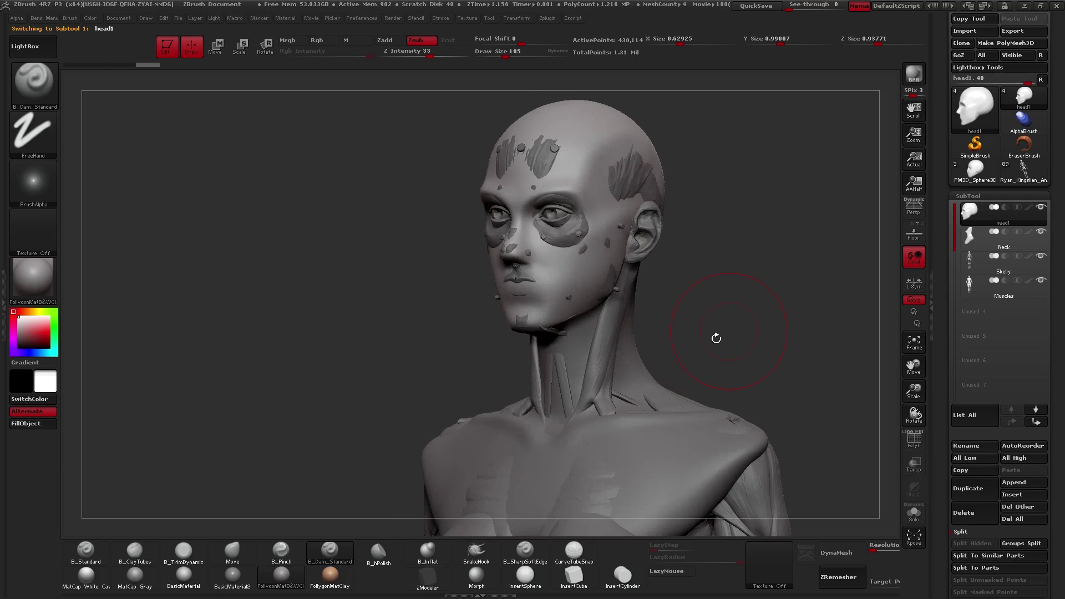
Hide the Skelly and Muscles subtools and examine the finished head and neck from several angles
left_click(1041, 256)
left_click(1040, 280)
left_click_drag(713, 307, 637, 393, "shift")
mouse_move(649, 278)
left_mouse_down()
mouse_move(700, 288)
mouse_move(638, 299)
mouse_move(616, 411)
left_mouse_up()
right_click_drag(626, 243, 655, 342, "alt")
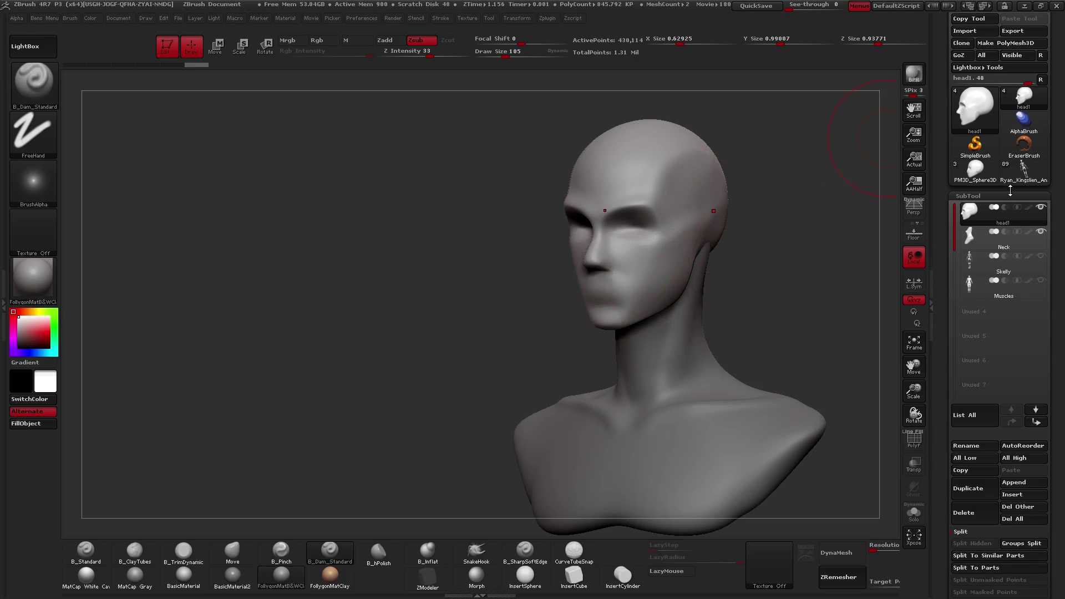
Switch to the PM3D_Sphere3D head tool and hide everything below the skull on the skeleton subtool
left_click(985, 175)
left_click_drag(723, 314, 660, 297)
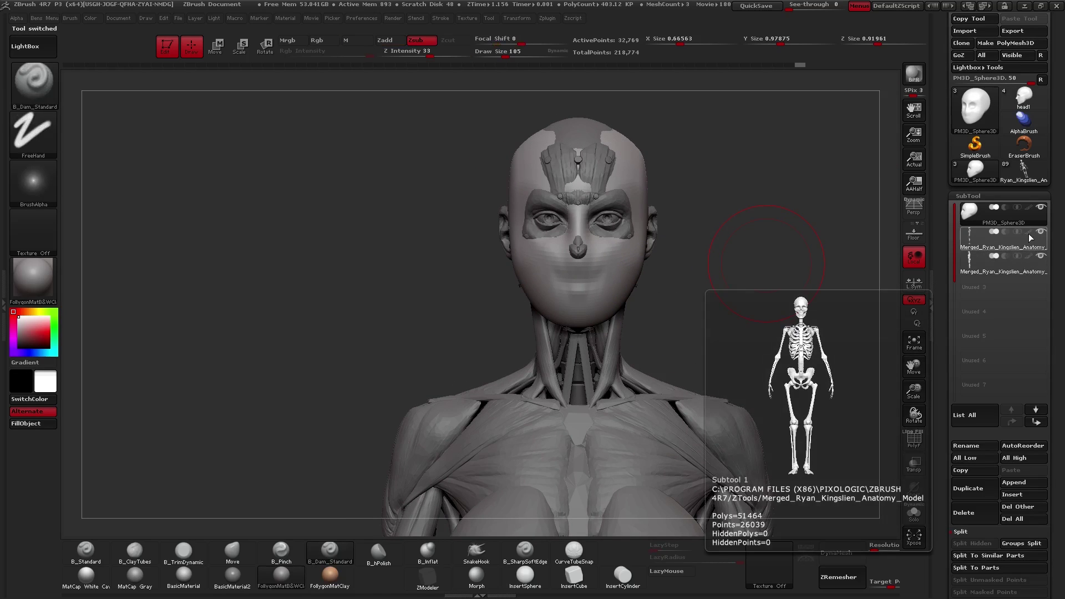
left_click(975, 247)
left_click_drag(772, 304, 725, 278, "alt")
key("alt+s")
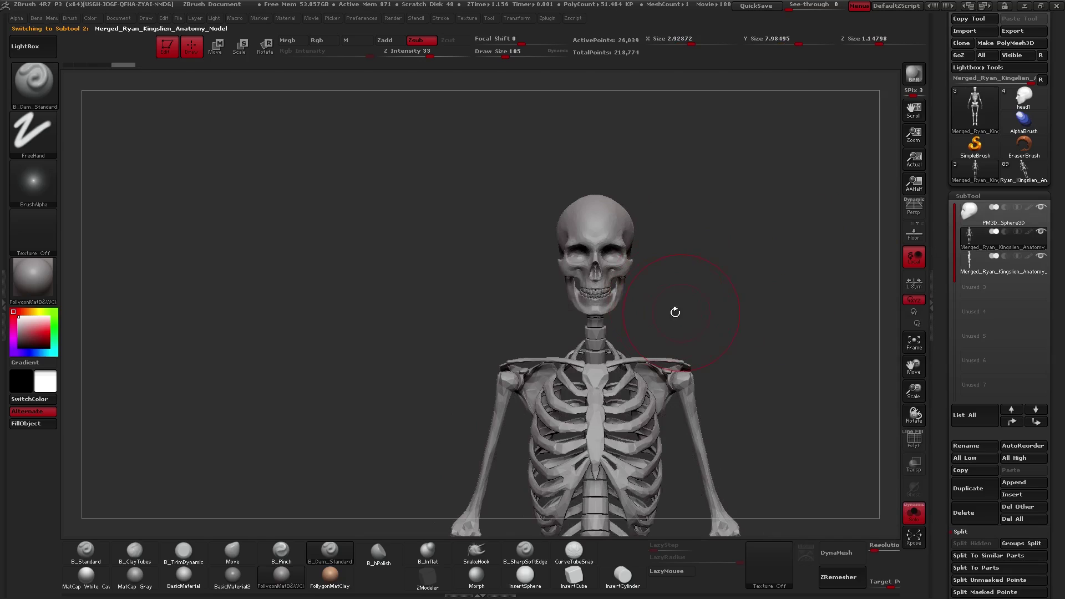
left_click_drag(698, 322, 682, 315, "alt")
mouse_move(456, 391)
left_mouse_down("ctrl+shift")
mouse_move(518, 169)
mouse_move(743, 321)
mouse_move(732, 318)
left_mouse_up("ctrl+shift")
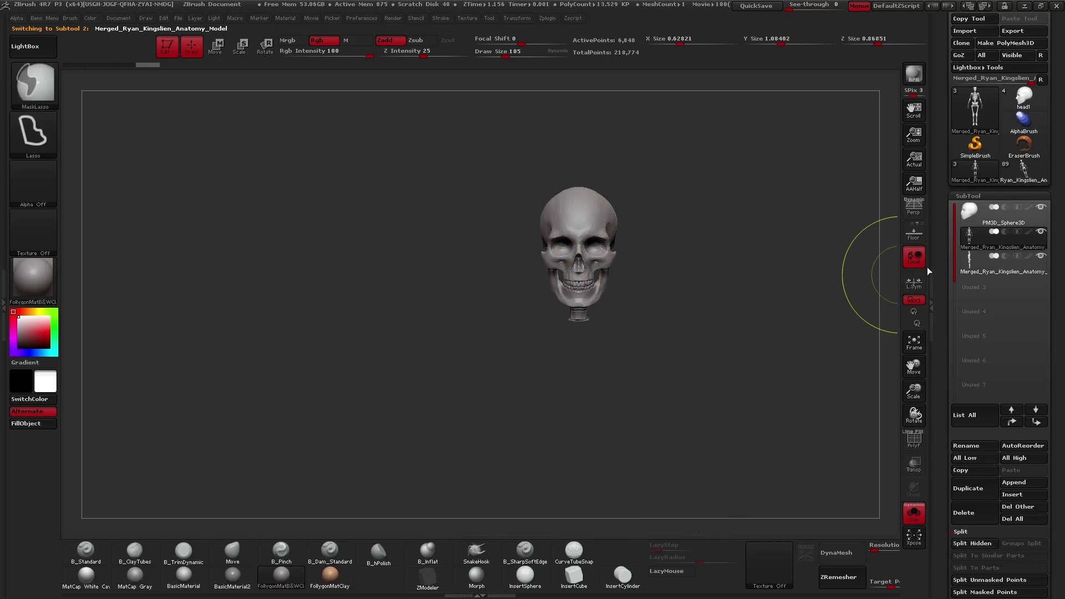
Hide the muscle subtool's body below the neck, and reselect the PM3D_Sphere3D head
left_click(971, 265)
mouse_move(535, 321)
left_mouse_down("ctrl+shift")
mouse_move(499, 306)
mouse_move(737, 308)
mouse_move(712, 292)
left_mouse_up("ctrl+shift")
left_click(973, 218)
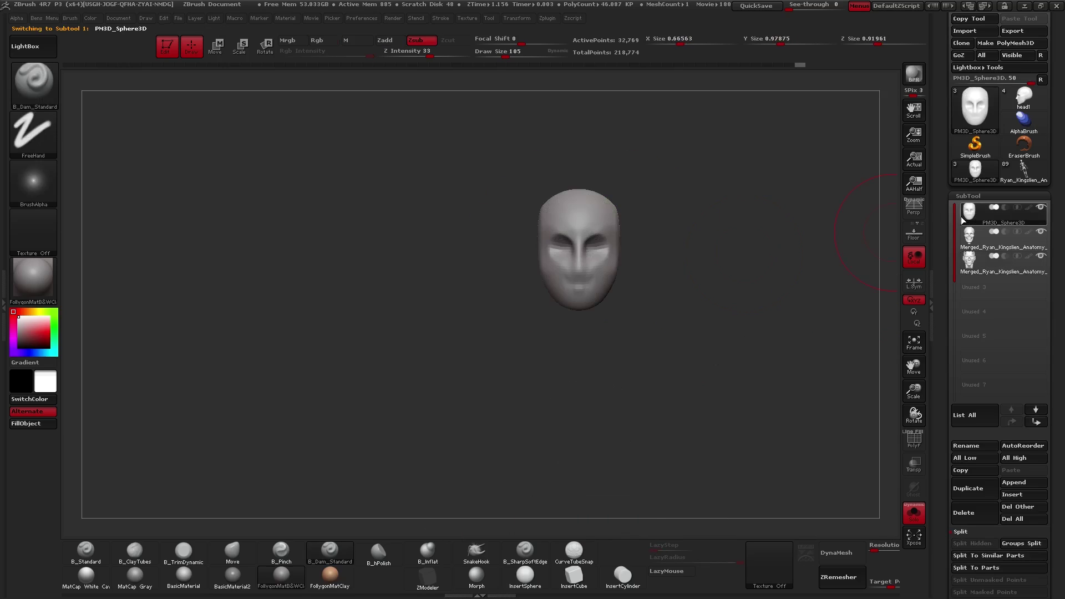
Turn on transparency and shape the chin's profile over the anatomy reference with the Move brush at draw size 165
left_click_drag(640, 316, 613, 298)
left_click_drag(724, 316, 924, 312, "alt")
left_click(912, 461)
mouse_move(777, 388)
left_mouse_down("alt")
mouse_move(794, 399)
mouse_move(795, 444)
left_mouse_up("alt")
key("b")
key("m")
key("v")
key("space")
left_click_drag(556, 328, 569, 329)
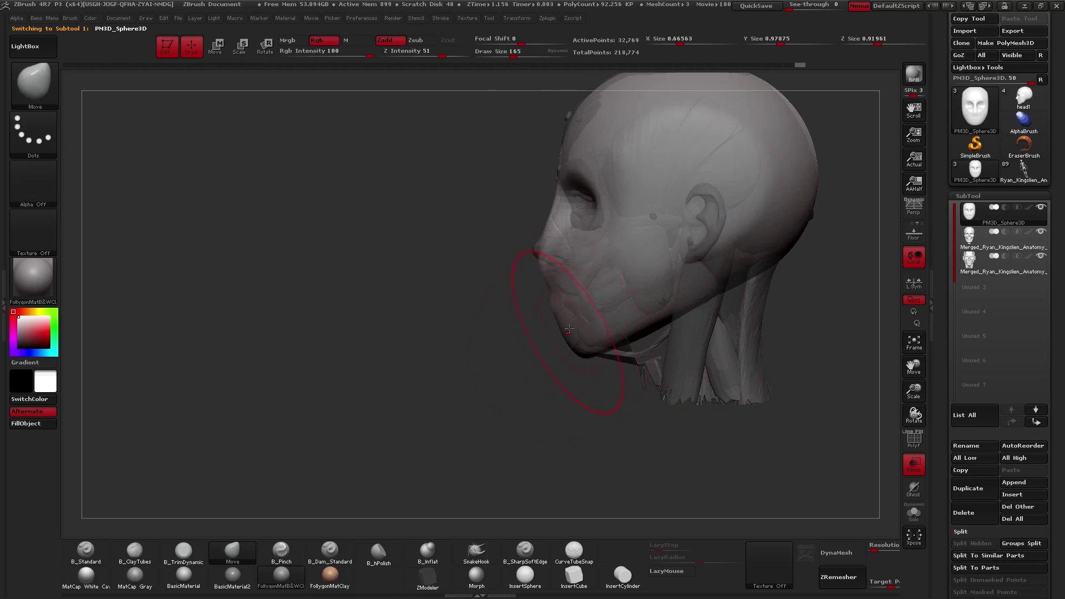
key("ctrl")
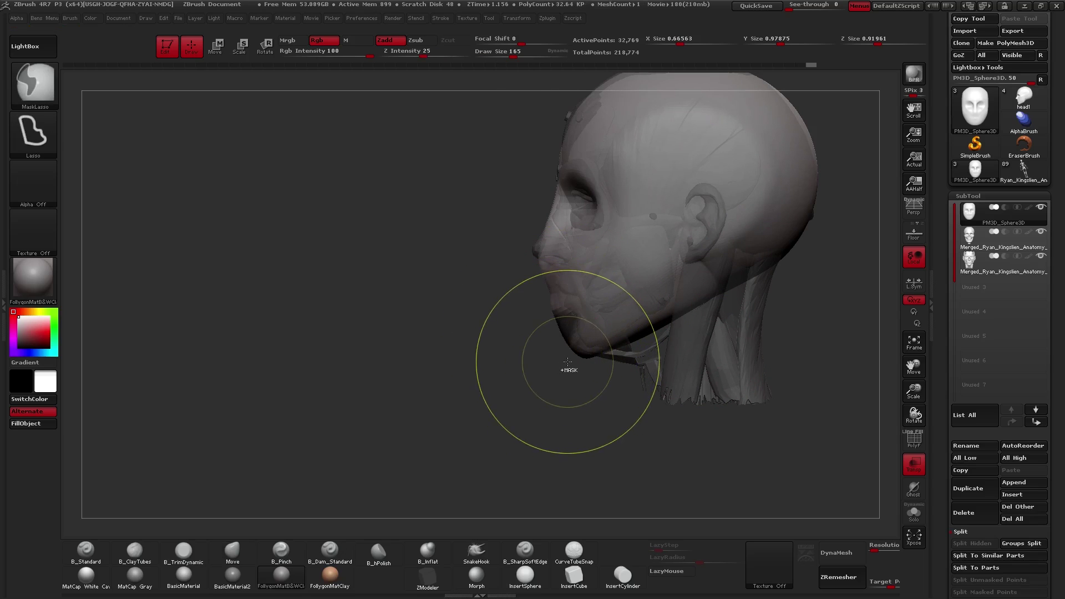
left_click_drag(568, 362, 579, 331)
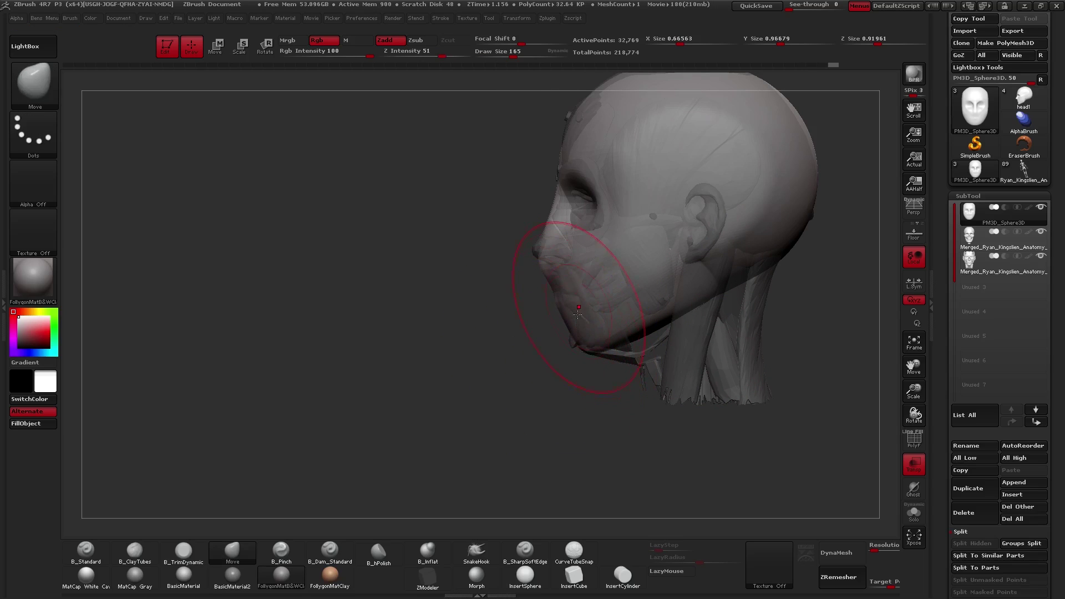
Move the nose, brow and skull contours of the head to follow the anatomy reference
key("space")
left_click_drag(557, 280, 543, 259)
key("ctrl")
left_click_drag(562, 205, 564, 202)
mouse_move(556, 159)
left_mouse_down("alt")
mouse_move(560, 237)
mouse_move(604, 207)
left_mouse_up("alt")
key("space")
left_click_drag(685, 159, 724, 143)
mouse_move(518, 200)
left_mouse_down()
mouse_move(729, 222)
mouse_move(699, 238)
left_mouse_up()
Isolate the head and sharpen the edge of the temple plane with B_Pinch at draw size 126
key("space")
key("5")
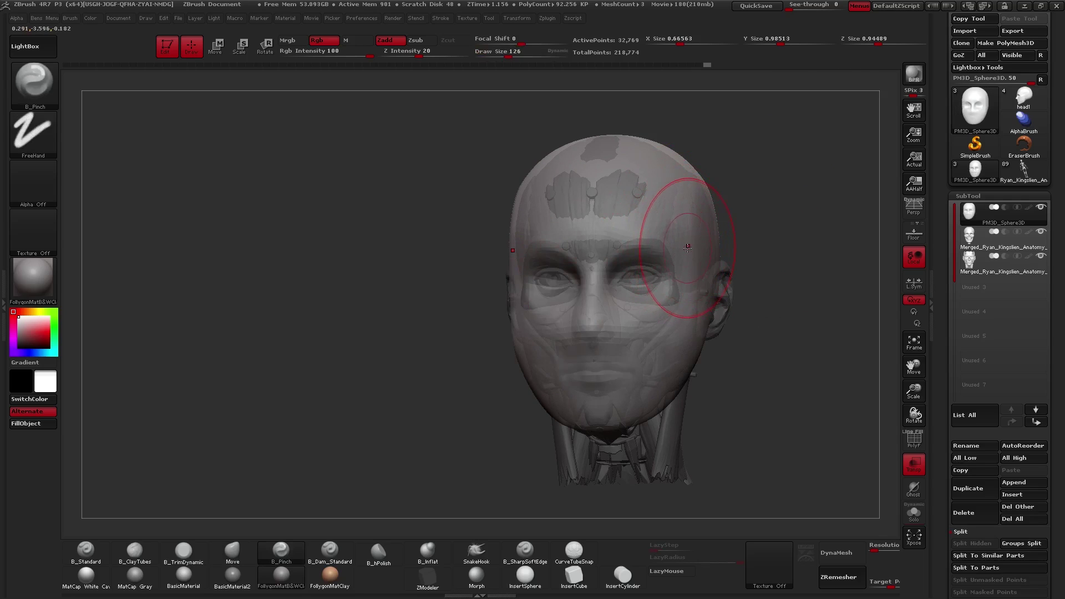
key("shift+s")
right_click_drag(694, 246, 638, 346)
left_click_drag(638, 346, 639, 295)
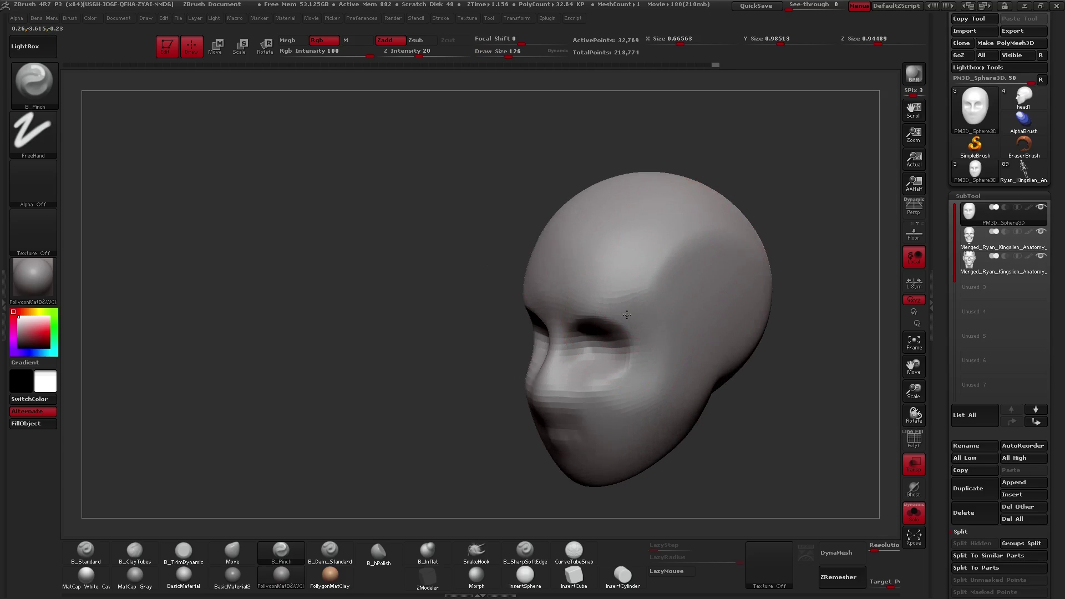
left_click_drag(688, 239, 645, 280)
mouse_move(737, 248)
right_mouse_down()
mouse_move(692, 309)
mouse_move(682, 272)
right_mouse_up()
Build up the cheekbone from below the eye towards the ear with B_ClayTubes at draw size 86
key("space")
left_click_drag(682, 290, 661, 290)
key("2")
key("shift+s")
mouse_move(624, 327)
right_mouse_down("shift")
mouse_move(648, 333)
mouse_move(621, 338)
right_mouse_up("shift")
mouse_move(605, 339)
left_mouse_down()
mouse_move(724, 304)
mouse_move(694, 309)
left_mouse_up()
key("shift+s")
key("space")
left_click_drag(634, 328, 726, 307)
right_click_drag(689, 291, 694, 228, "alt")
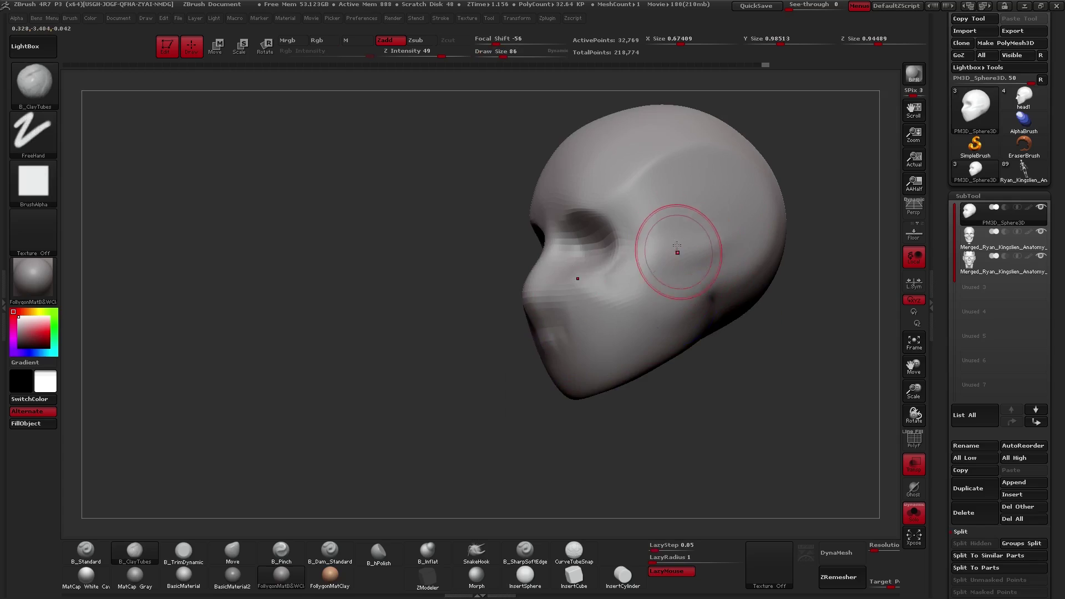
Lasso-mask the head in profile and move the unmasked area behind the jaw to form the jaw corner
key("shift+s")
mouse_move(702, 302)
left_mouse_down("ctrl")
mouse_move(738, 408)
mouse_move(807, 350)
mouse_move(834, 269)
left_mouse_up("ctrl")
mouse_move(738, 307)
right_mouse_down("alt")
mouse_move(713, 258)
mouse_move(694, 309)
mouse_move(696, 352)
mouse_move(665, 337)
right_mouse_up("alt")
key("w")
mouse_move(743, 256)
left_mouse_down("shift")
mouse_move(765, 257)
mouse_move(718, 287)
left_mouse_up("shift")
key("q")
right_click_drag(718, 287, 767, 297)
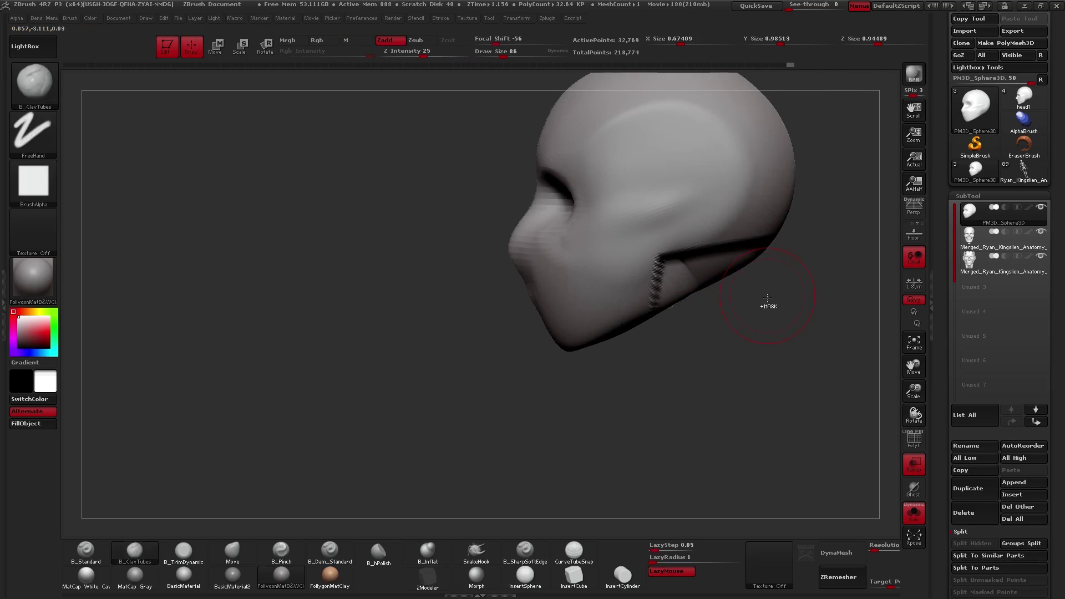
Convert the head to a DynaMesh, freezing its subdivision levels, and clean up the stretched jaw corner
left_click(835, 552)
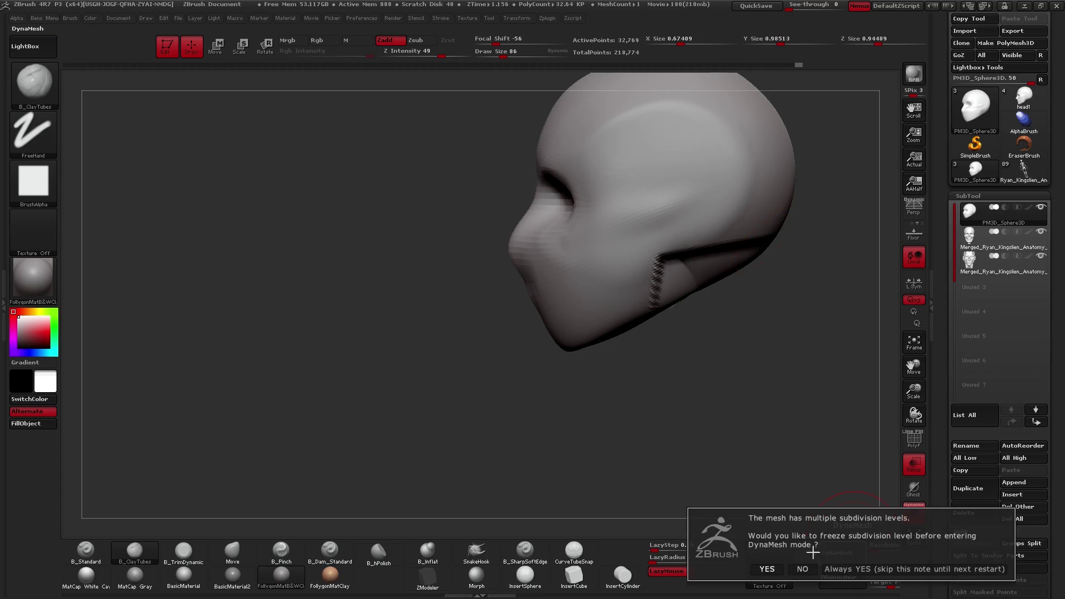
left_click(770, 566)
mouse_move(710, 297)
left_mouse_down()
mouse_move(670, 254)
mouse_move(699, 277)
mouse_move(710, 272)
left_mouse_up()
key("bracketright")
key("bracketright")
key("bracketright")
key("bracketright")
mouse_move(710, 271)
right_mouse_down()
mouse_move(723, 304)
mouse_move(725, 279)
right_mouse_up()
Smooth and flatten the cheek and jaw planes with B_TrimDynamic at draw size 93
key("3")
mouse_move(727, 253)
left_mouse_down("shift")
mouse_move(715, 255)
mouse_move(727, 259)
left_mouse_up("shift")
mouse_move(727, 259)
right_mouse_down("shift")
mouse_move(725, 288)
mouse_move(693, 270)
right_mouse_up("shift")
mouse_move(693, 270)
left_mouse_down()
mouse_move(721, 278)
mouse_move(692, 253)
left_mouse_up()
key("space")
right_click_drag(707, 286, 679, 293)
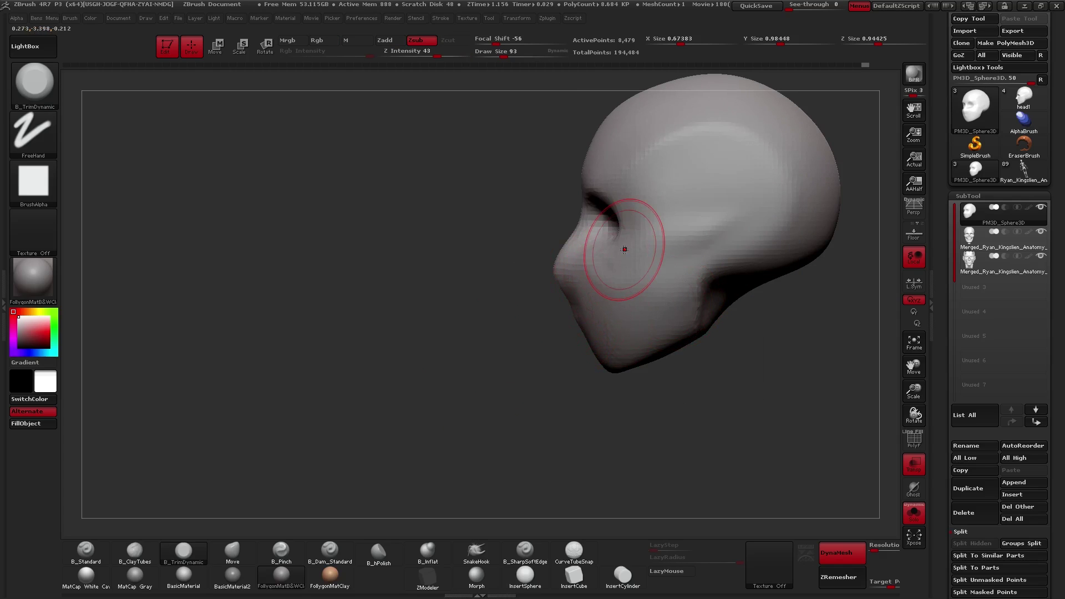
Adjust the side of the face and jaw corner with the Move brush at draw size 165
key("space")
left_click_drag(708, 262, 718, 263)
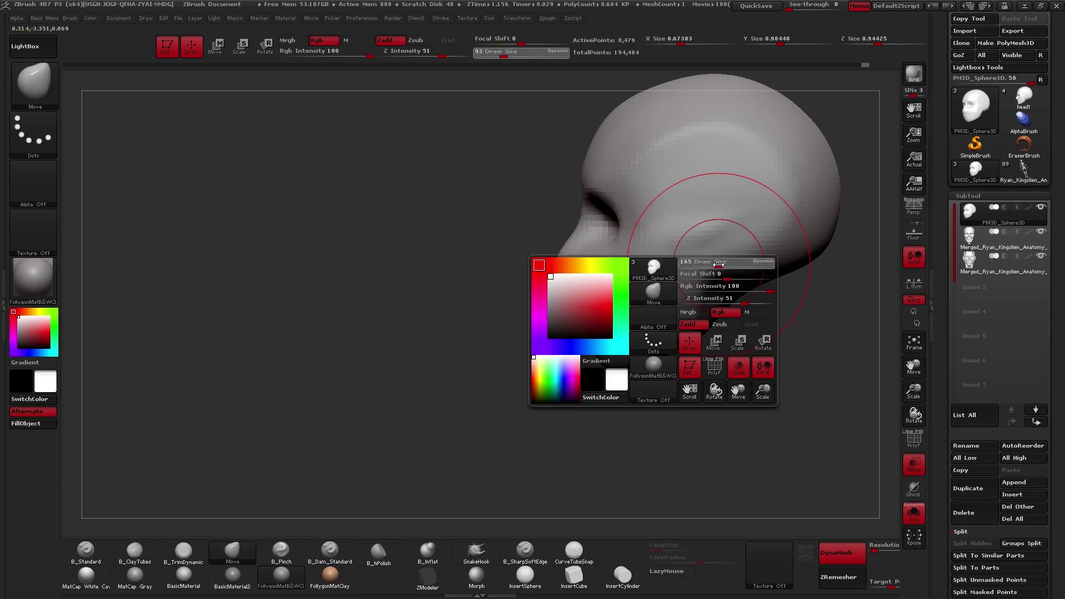
right_click_drag(691, 271, 703, 245)
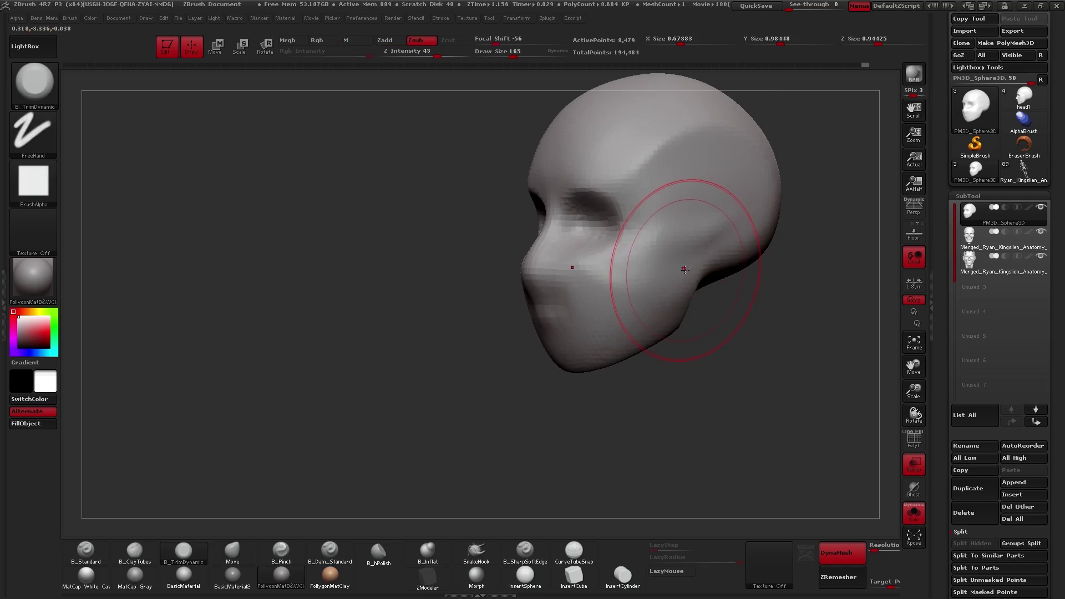
right_click_drag(685, 282, 697, 320, "alt")
Flatten the temple and side of the face with B_TrimDynamic at draw sizes 150 and 122, comparing with the reference
key("space")
left_click_drag(690, 295, 685, 295)
key("shift+s")
key("shift+s")
left_click_drag(704, 228, 692, 214)
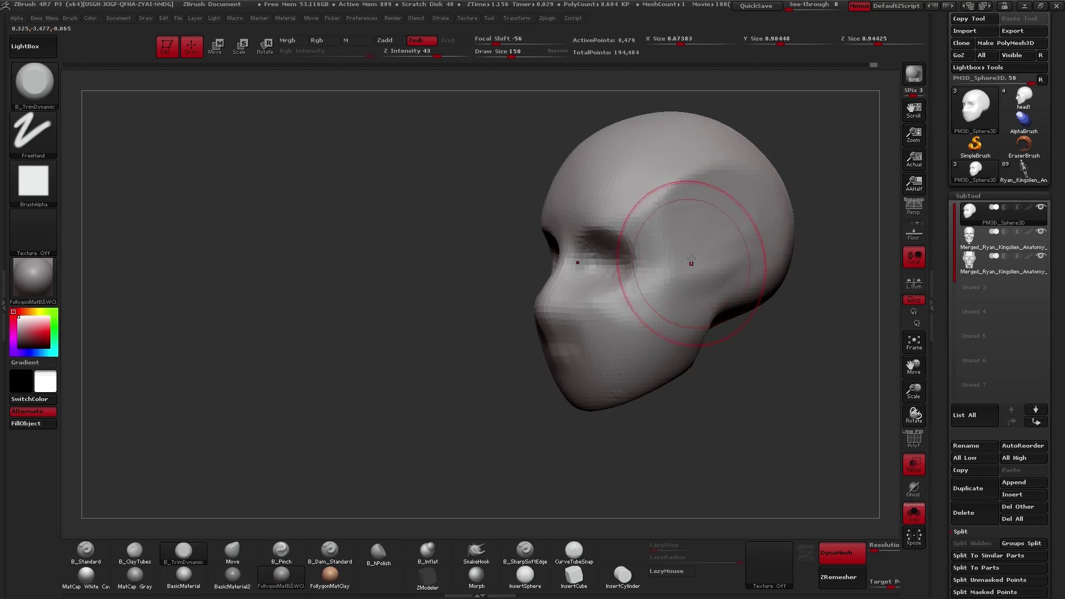
right_click_drag(691, 259, 727, 261, "shift")
key("space")
left_click_drag(706, 261, 696, 260)
mouse_move(641, 238)
right_mouse_down("ctrl")
mouse_move(678, 279)
mouse_move(677, 303)
right_mouse_up("ctrl")
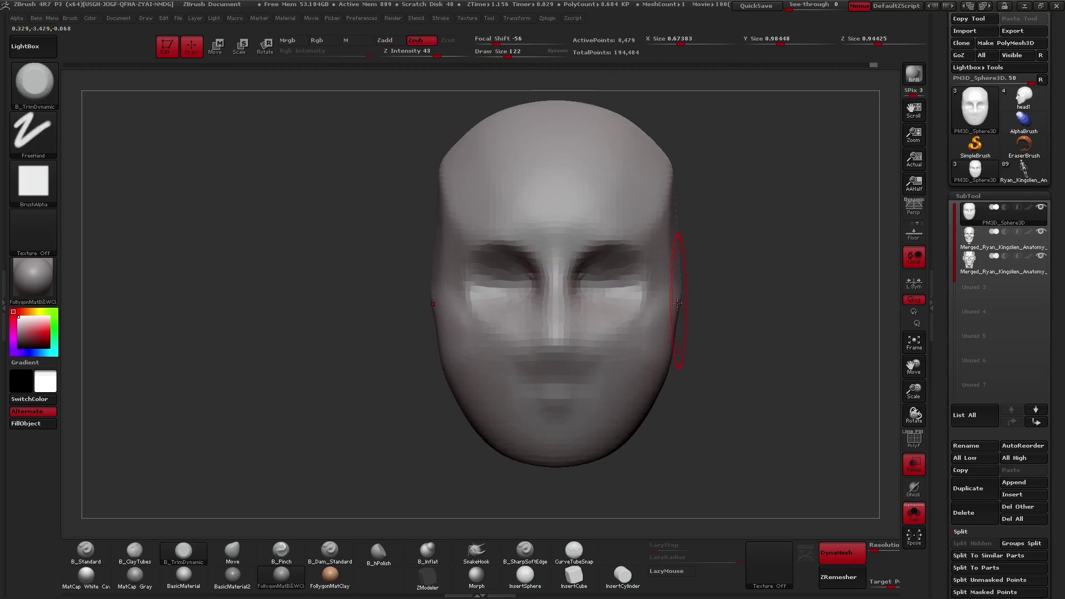
Build up the front of the cheeks below the eyes with B_ClayTubes at draw size 97
key("2")
key("space")
left_click_drag(671, 289, 660, 289)
right_click_drag(656, 335, 665, 298, "alt")
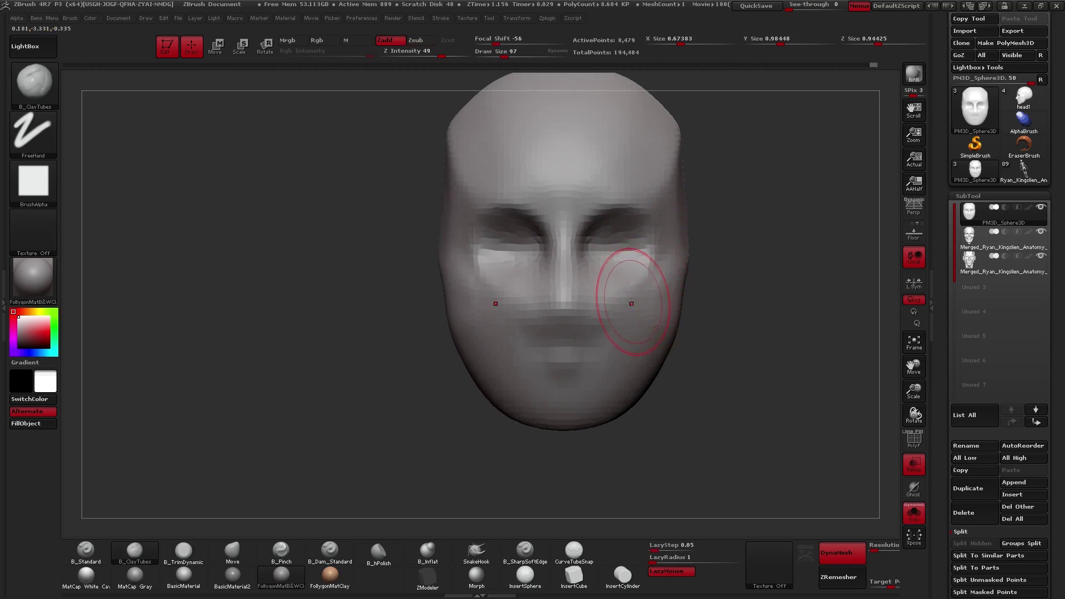
left_click_drag(631, 302, 614, 267)
left_click_drag(640, 314, 603, 280)
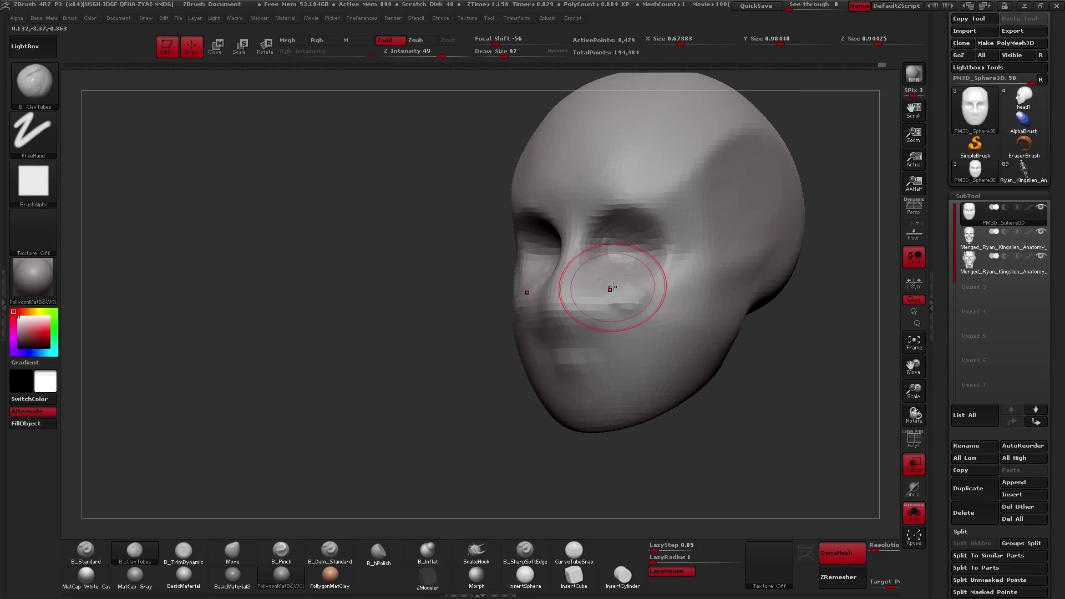
Carve down the area beside the nose towards the mouth with B_ClayTubes, and compare it with the reference
right_click_drag(611, 287, 610, 266)
left_click_drag(610, 269, 614, 345, "alt")
left_click_drag(613, 277, 613, 350, "alt")
right_click_drag(644, 345, 619, 348)
mouse_move(619, 348)
left_mouse_down()
mouse_move(599, 333)
mouse_move(647, 309)
mouse_move(658, 331)
left_mouse_up()
right_click_drag(659, 330, 631, 309)
key("shift+s")
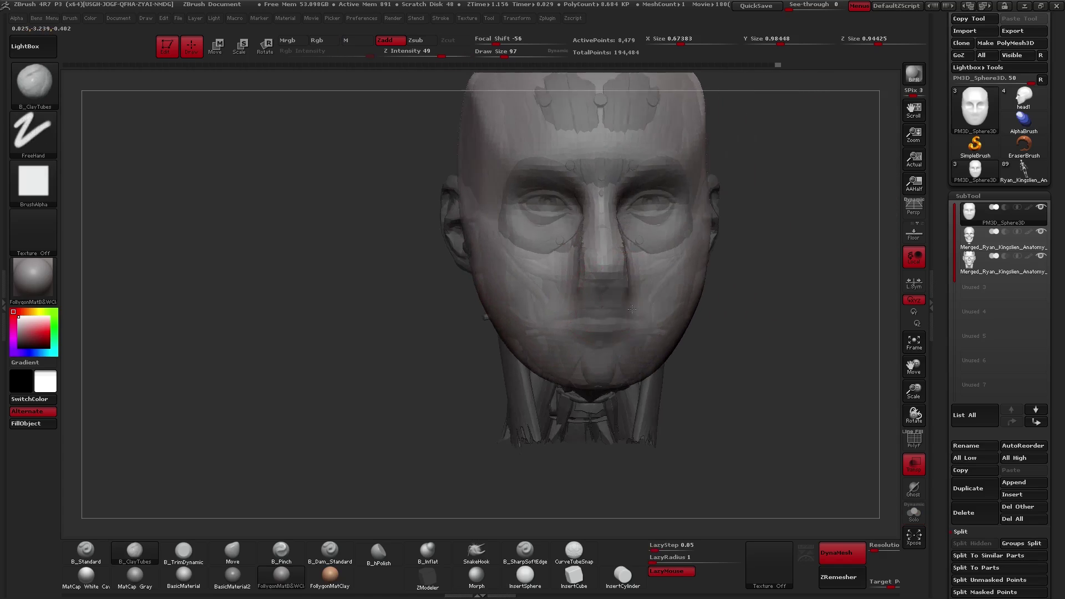
Mask the face around the nose, soften the mask, and pull the nose out to the reference profile at draw size 155
left_click_drag(632, 309, 649, 141)
key("ctrl")
key("shift+s")
left_click(638, 299, "ctrl")
left_click(638, 299, "ctrl")
left_click(644, 308, "ctrl")
left_click(647, 308, "ctrl")
key("space")
mouse_move(606, 299)
left_mouse_down()
mouse_move(621, 301)
mouse_move(606, 294)
left_mouse_up()
key("shift+s")
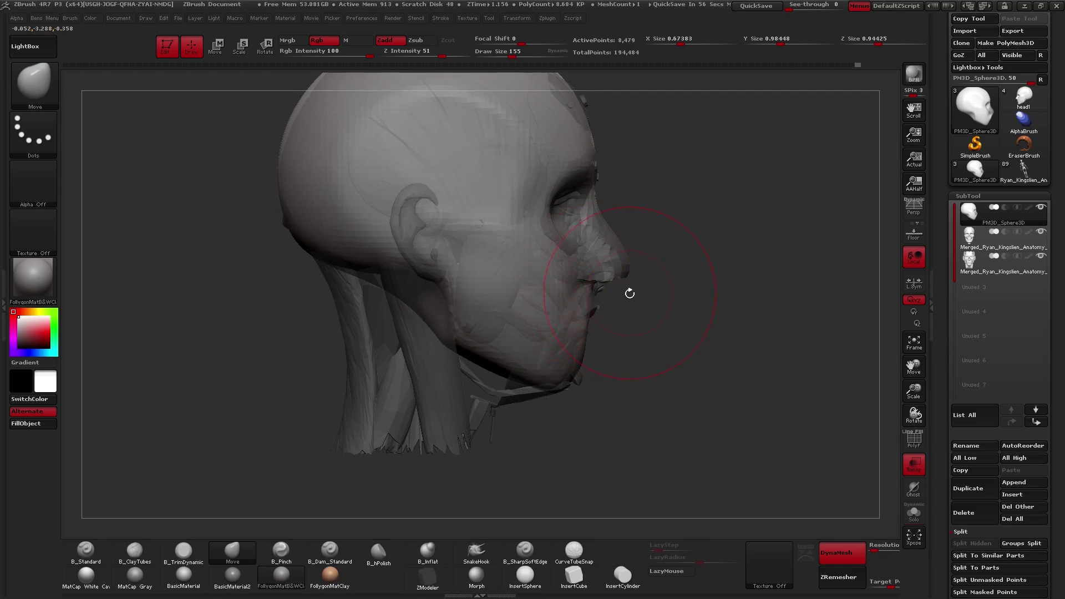
Clear the mask, adjust the base of the nose with the Move brush at draw size 105, and remesh the head
key("ctrl+shift+s")
left_click_drag(721, 315, 638, 319)
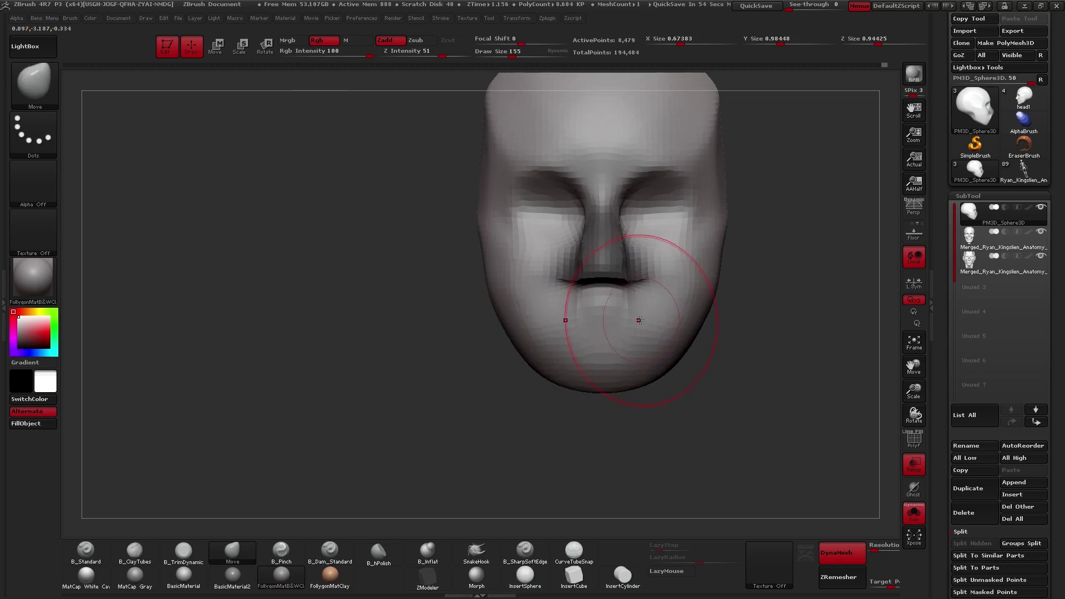
left_click_drag(757, 273, 769, 286, "ctrl")
key("space")
left_click_drag(624, 277, 616, 276)
mouse_move(761, 256)
left_mouse_down("ctrl")
mouse_move(775, 268)
mouse_move(688, 292)
mouse_move(630, 277)
left_mouse_up("ctrl")
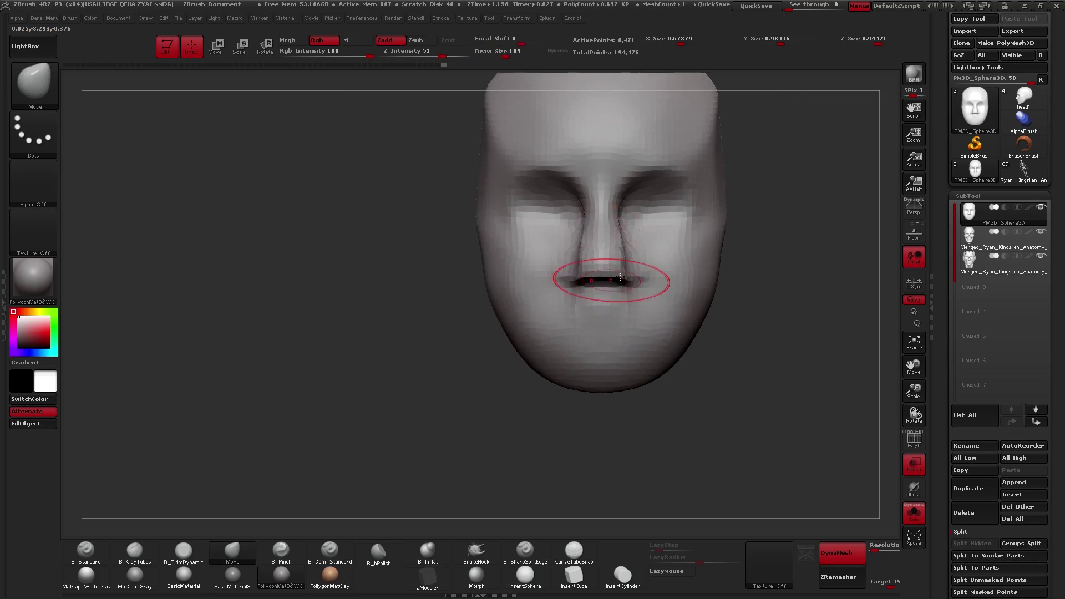
Refine the nose with the Move brush at draw size 118 and compare the head with the anatomy reference
key("ctrl+shift+s")
mouse_move(632, 273)
right_mouse_down("alt")
mouse_move(638, 280)
mouse_move(623, 273)
right_mouse_up("alt")
key("space")
left_click_drag(623, 272, 626, 272)
right_click_drag(621, 268, 555, 278)
right_click_drag(615, 300, 614, 311, "ctrl")
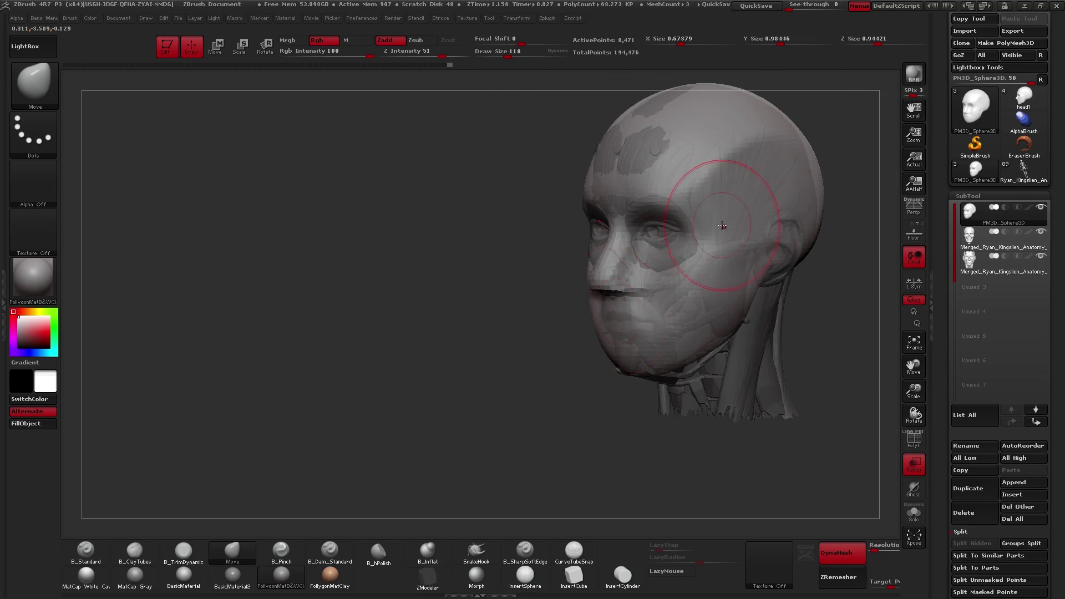
right_click_drag(688, 279, 642, 310, "alt")
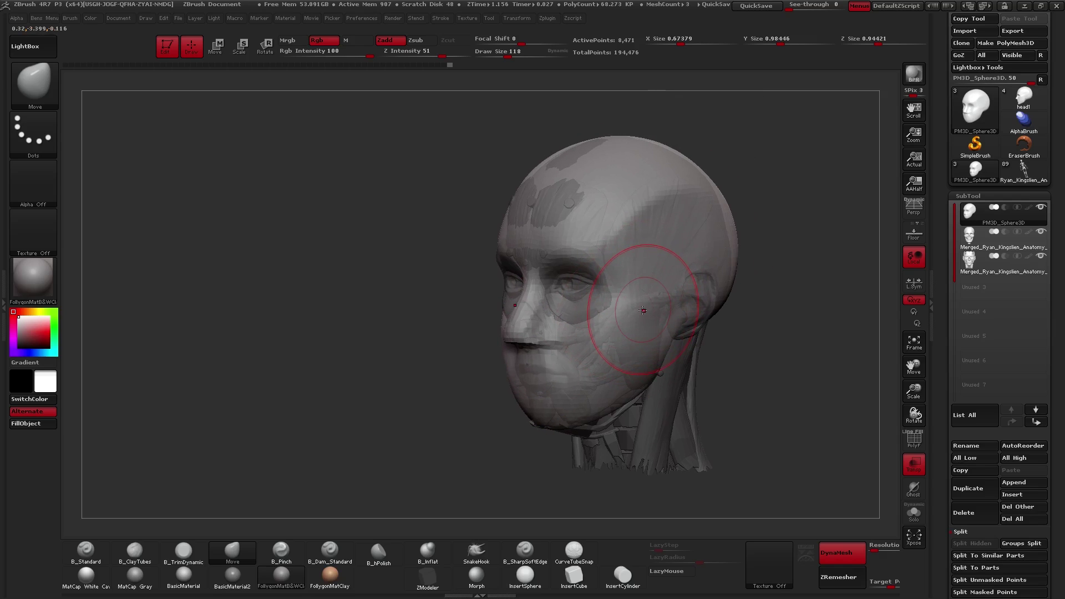
right_click_drag(682, 339, 702, 254, "shift")
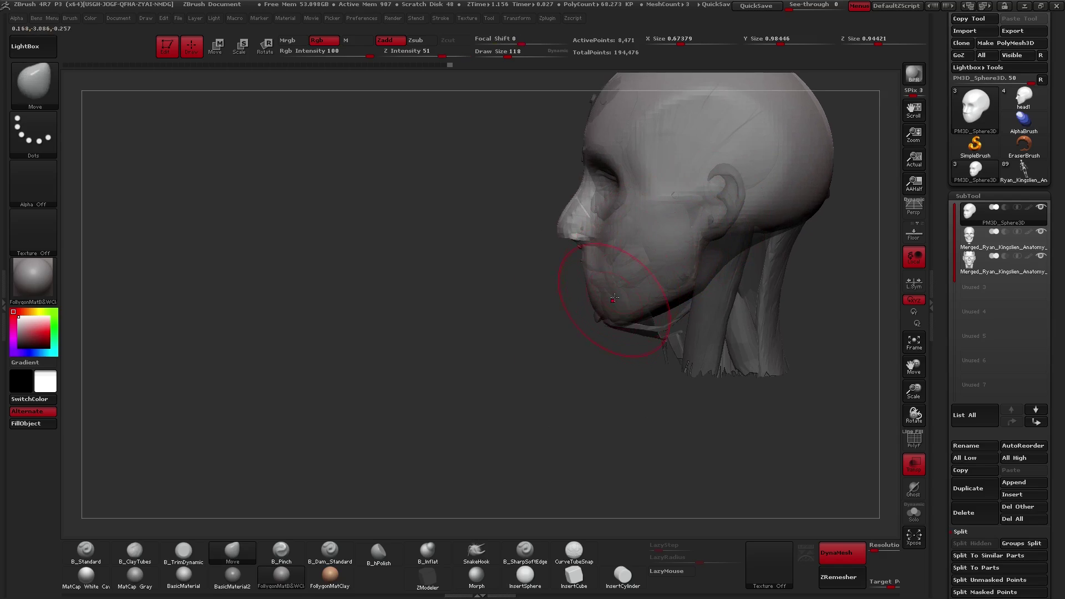
Pinch a crease across the top of the chin with B_Pinch at draw size 118
right_click_drag(600, 317, 607, 313, "ctrl")
key("shift+s")
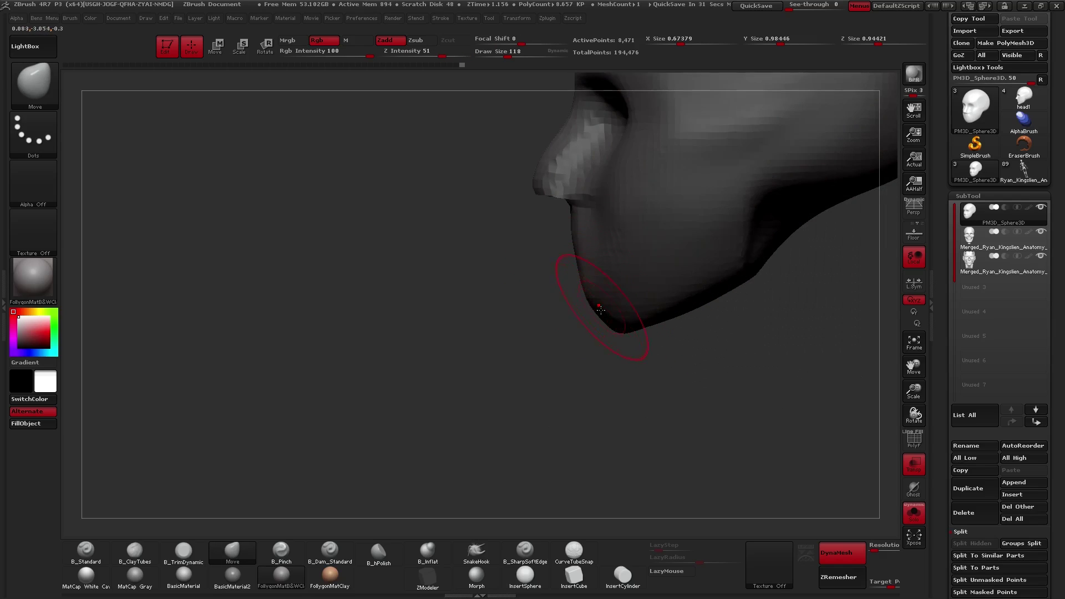
key("5")
mouse_move(609, 295)
right_mouse_down()
mouse_move(592, 290)
mouse_move(538, 316)
right_mouse_up()
mouse_move(561, 303)
left_mouse_down()
mouse_move(551, 303)
mouse_move(578, 296)
left_mouse_up()
right_click_drag(582, 307, 557, 306)
left_click_drag(557, 306, 574, 303)
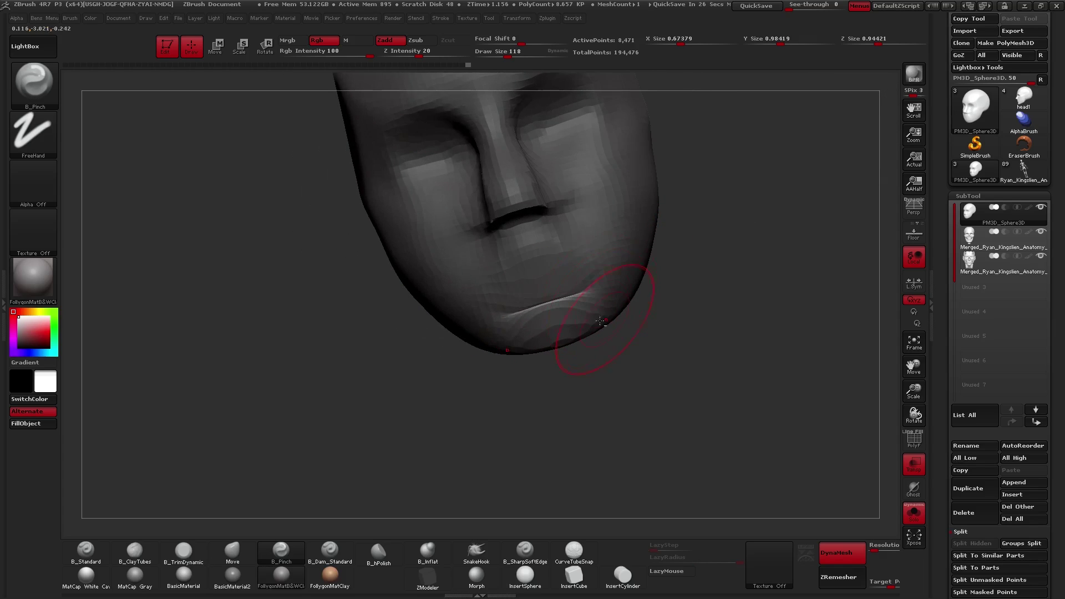
right_click_drag(600, 320, 554, 327)
Lasso-mask around the chin over the transparent reference, and move the chin down and forward to match it
left_click_drag(578, 338, 580, 352, "ctrl")
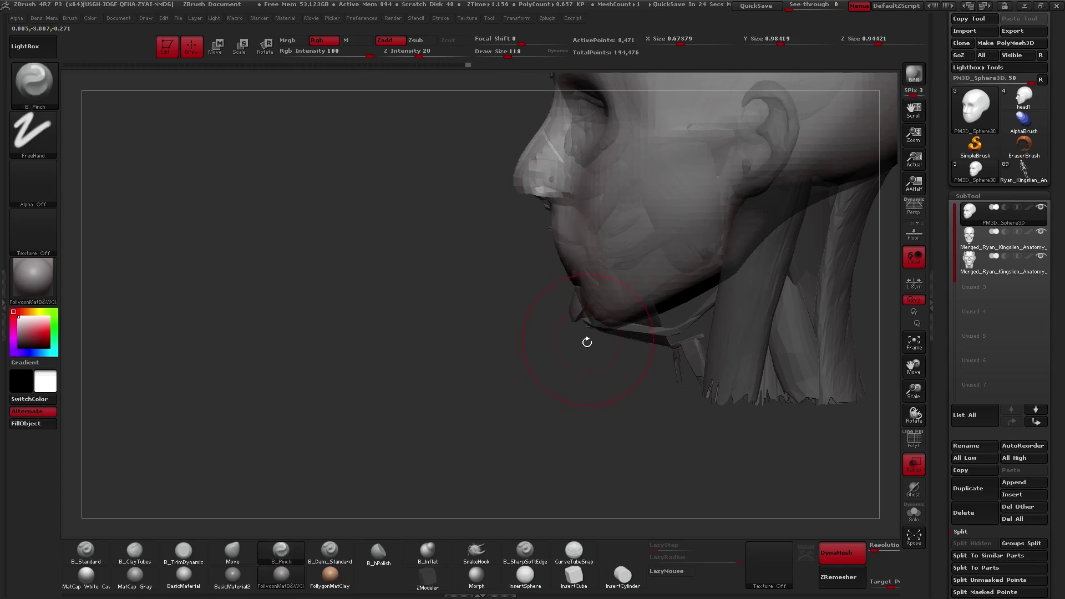
key("ctrl")
left_click_drag(637, 272, 565, 348, "ctrl")
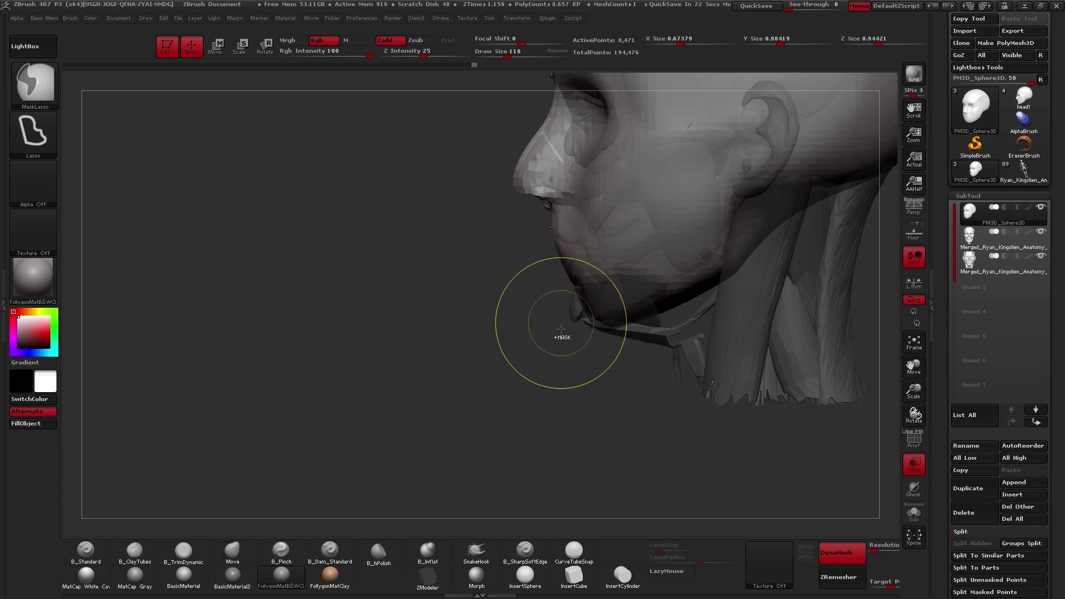
key("shift+s")
left_click(601, 344, "ctrl")
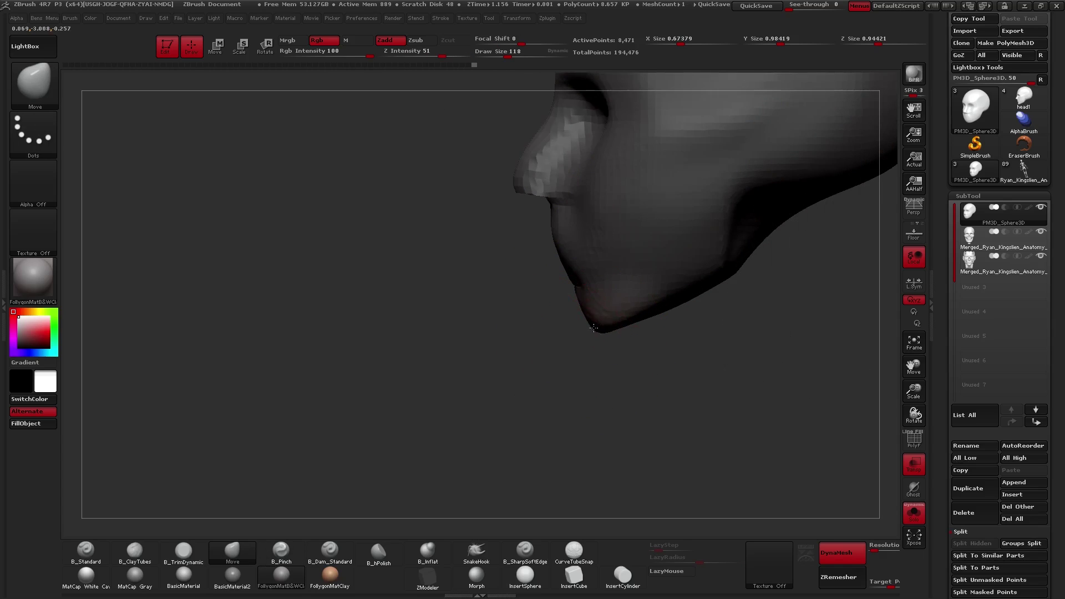
left_click_drag(575, 333, 575, 340)
left_click_drag(499, 344, 621, 344)
Clear the mask and reshape the jawline between chin and jaw corner with a larger Move brush
key("shift+s")
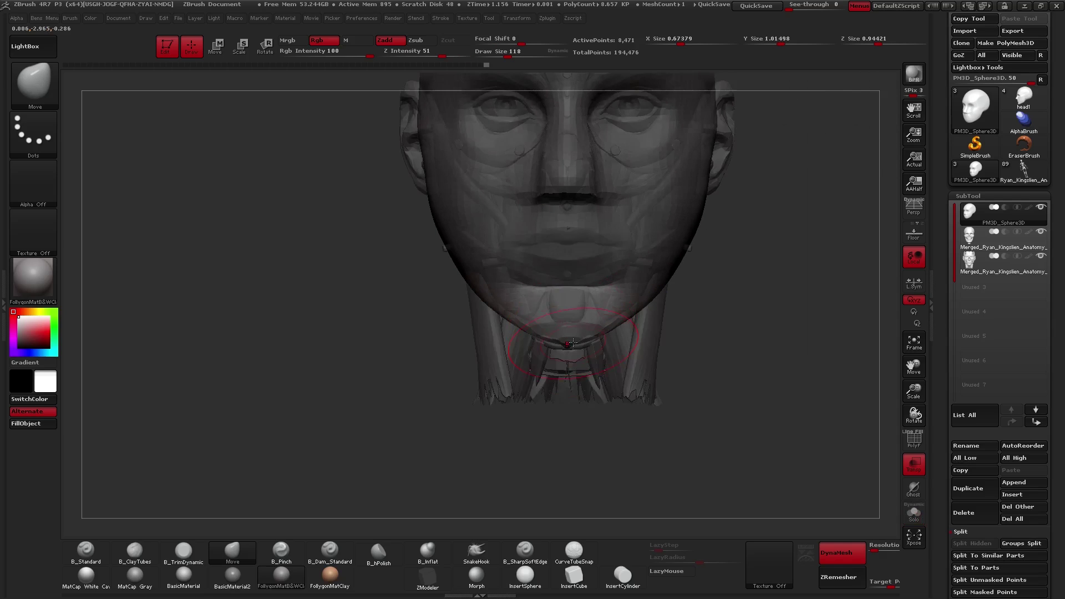
left_click_drag(667, 311, 683, 327, "ctrl")
key("space")
mouse_move(658, 296)
left_mouse_down()
mouse_move(669, 296)
mouse_move(617, 287)
left_mouse_up()
key("shift+s")
mouse_move(617, 287)
right_mouse_down()
mouse_move(663, 293)
mouse_move(679, 262)
right_mouse_up()
left_click_drag(679, 261, 670, 273)
right_click_drag(670, 274, 653, 276, "shift")
key("bracketleft")
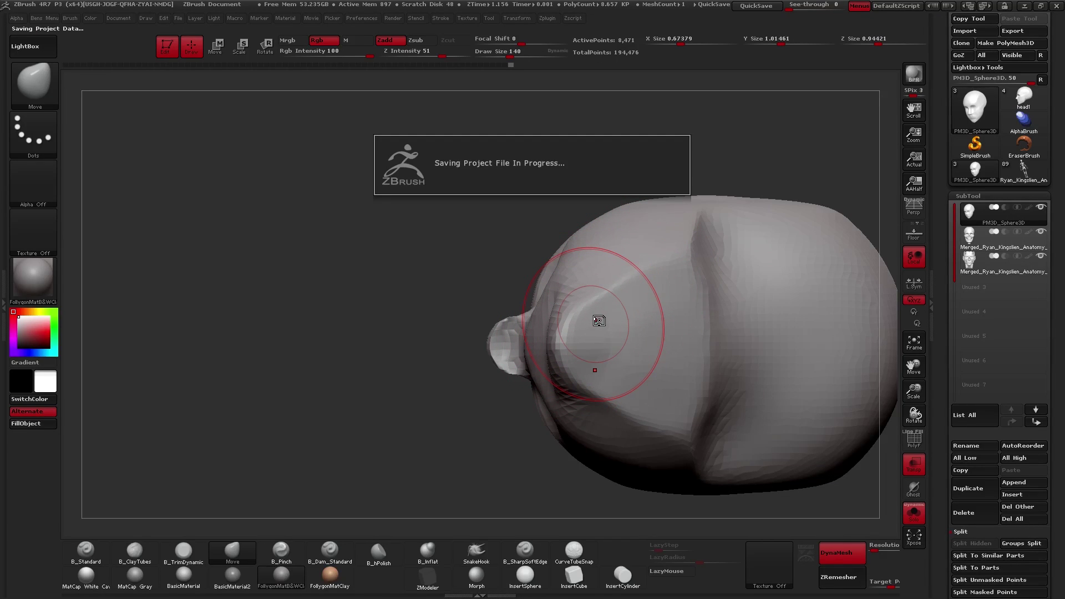
Subdivide the head twice and flatten the cheeks down to the jaw with B_TrimDynamic, finishing at draw size 89
right_click(654, 318)
right_click(674, 284)
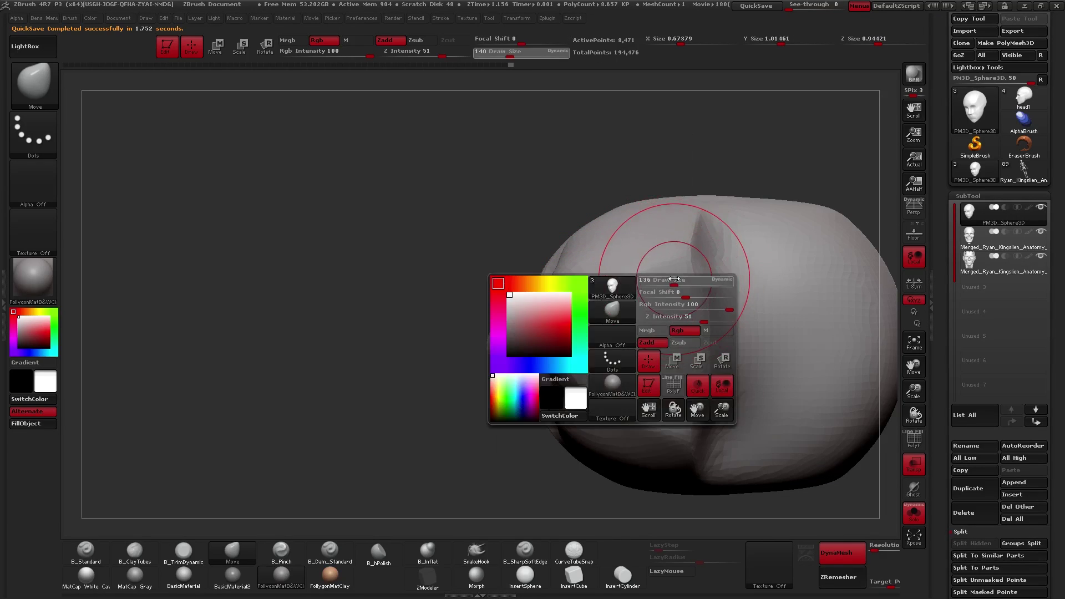
right_click_drag(692, 258, 676, 405)
right_click_drag(672, 281, 788, 271)
left_click_drag(679, 265, 633, 319)
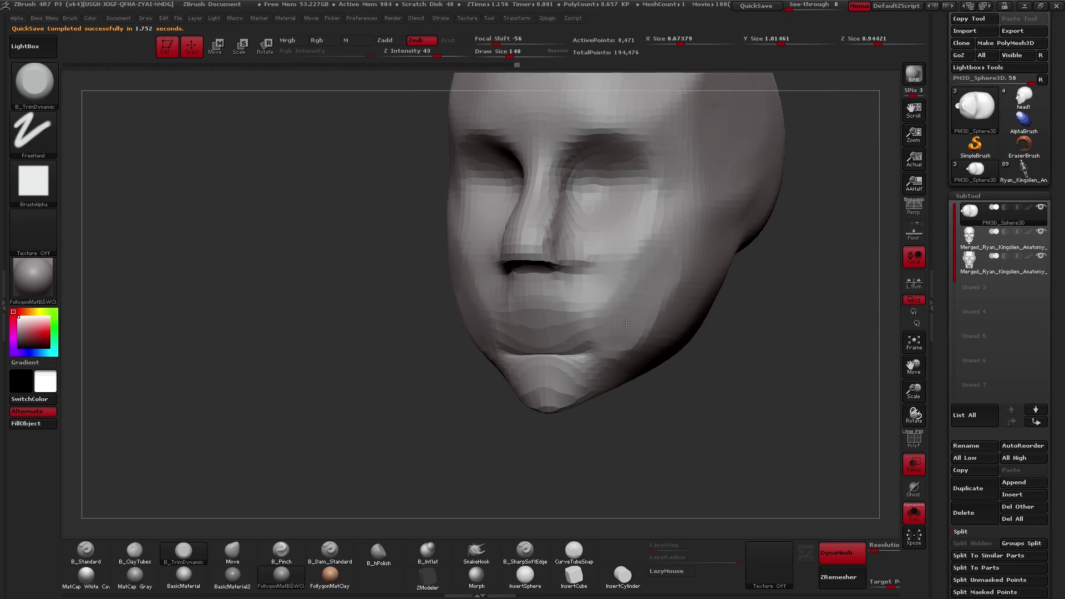
key("space")
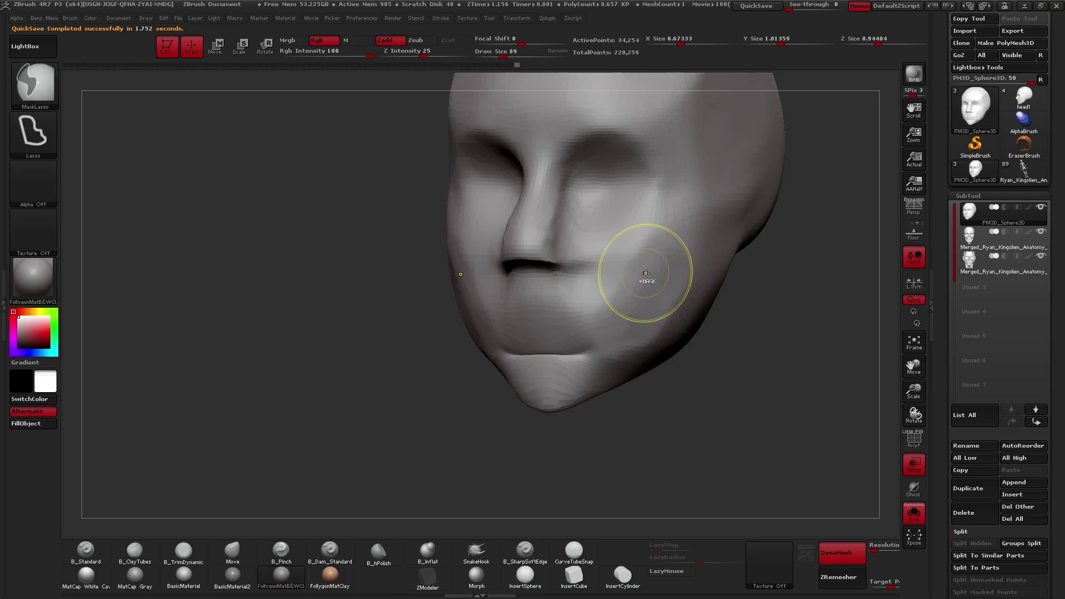
left_click_drag(603, 337, 596, 353)
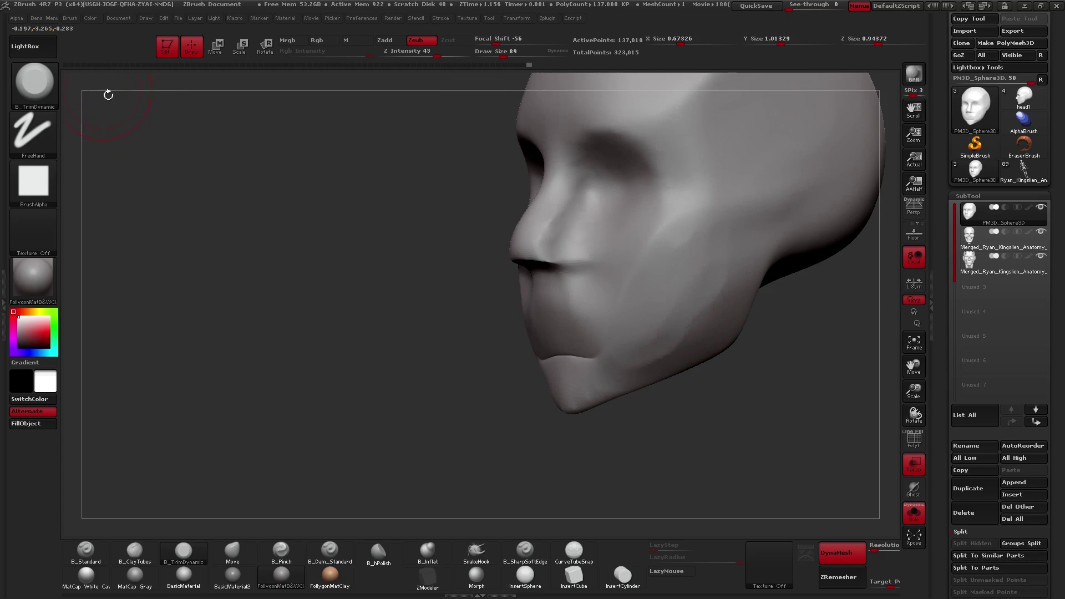
Look up the Ryan_Kingslien_Anatomy_Model among the LightBox tools and close the browser again
left_click(46, 43)
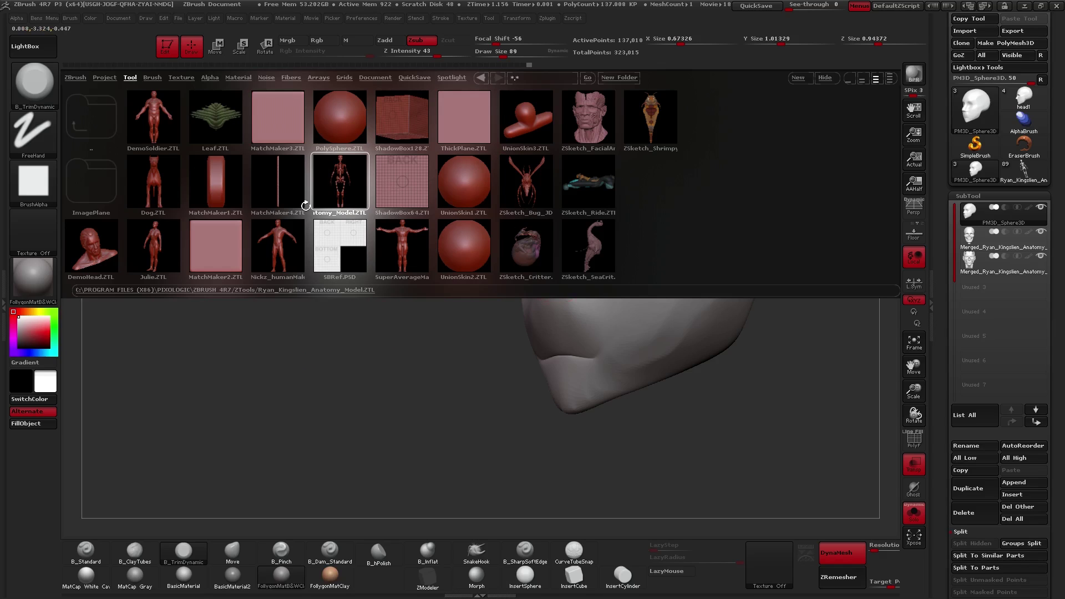
left_click(43, 53)
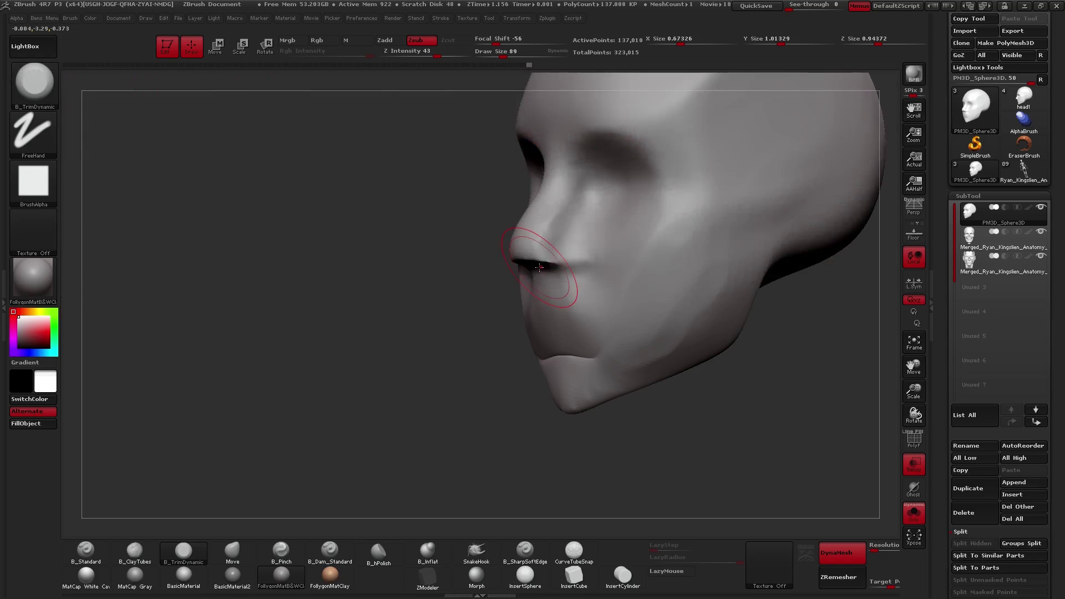
Trim the side plane between cheekbone and jaw corner with B_TrimDynamic at draw size 109
key("space")
left_click_drag(641, 294, 644, 293)
key("shift+s")
key("shift+s")
left_click_drag(655, 255, 666, 254)
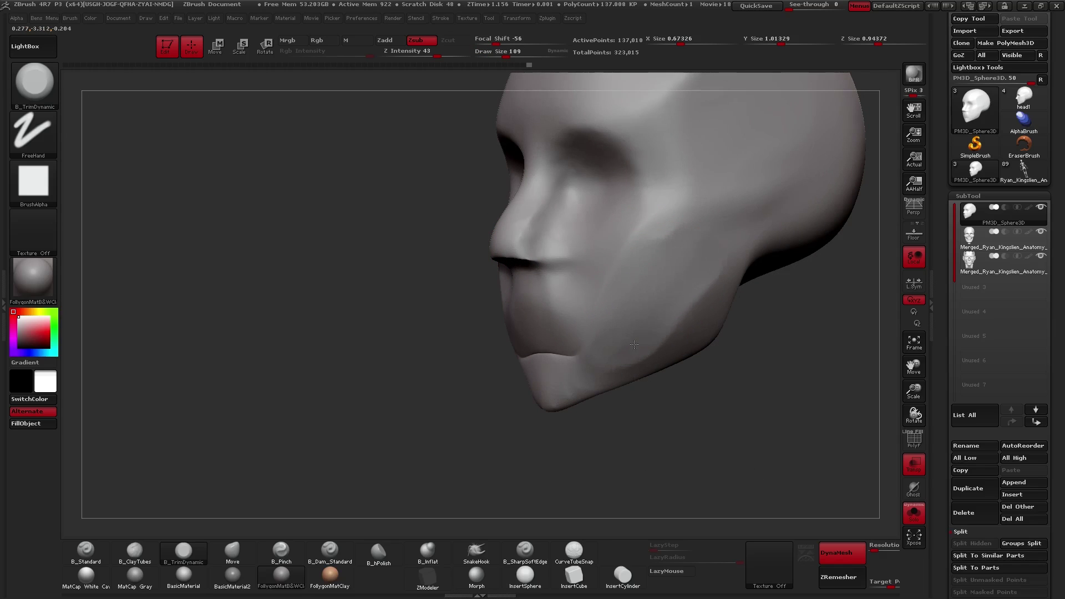
left_click_drag(660, 291, 654, 263)
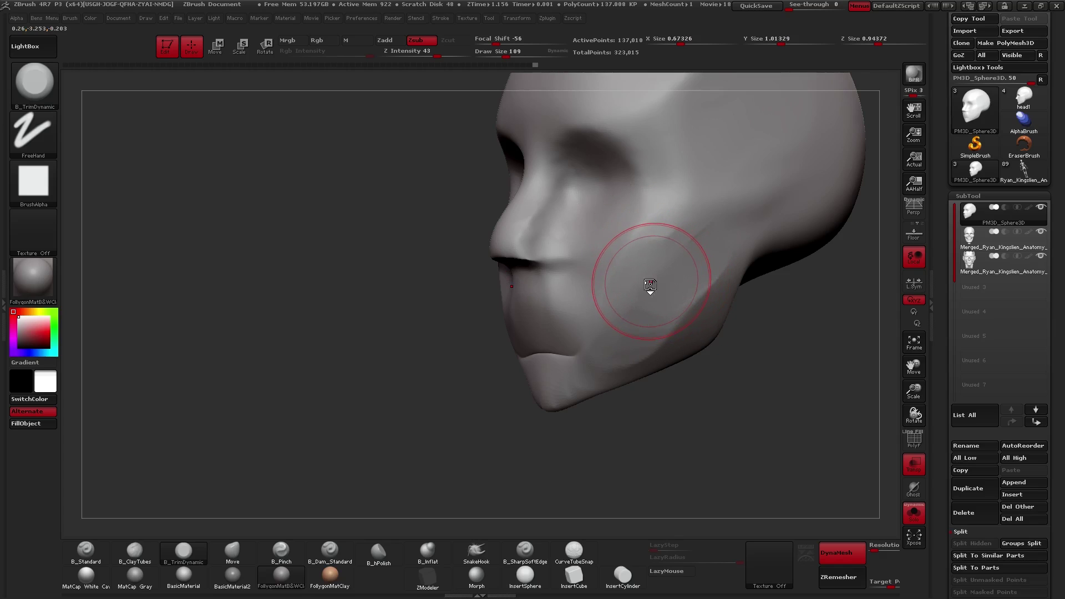
Carve a curved crease from below the ear area down to the jaw beside the chin with B_SharpSoftEdge at draw size 109
key("0")
left_click_drag(701, 246, 738, 217)
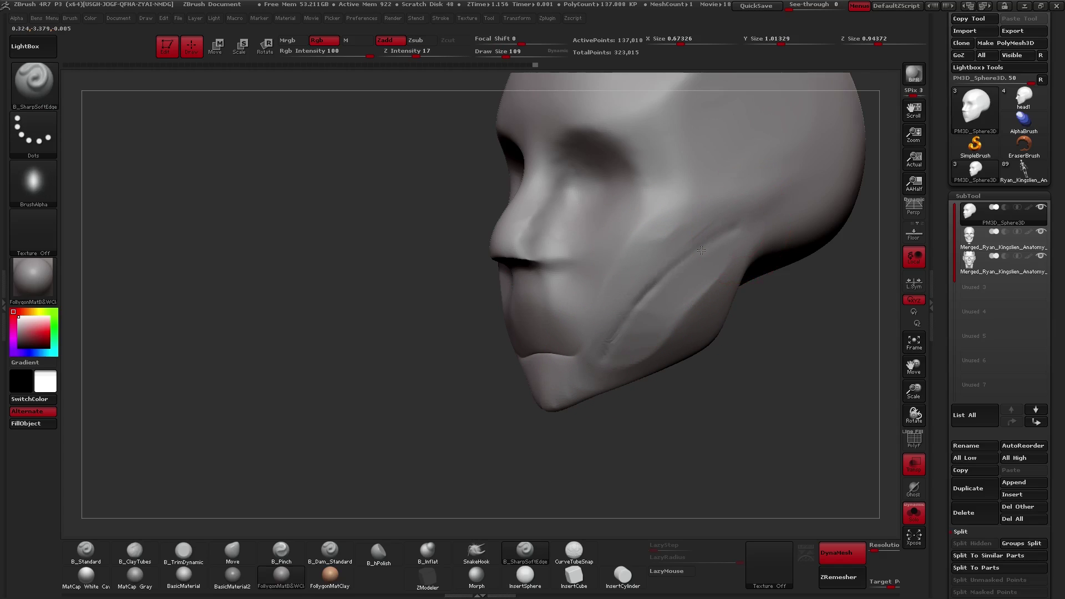
left_click_drag(692, 253, 606, 353)
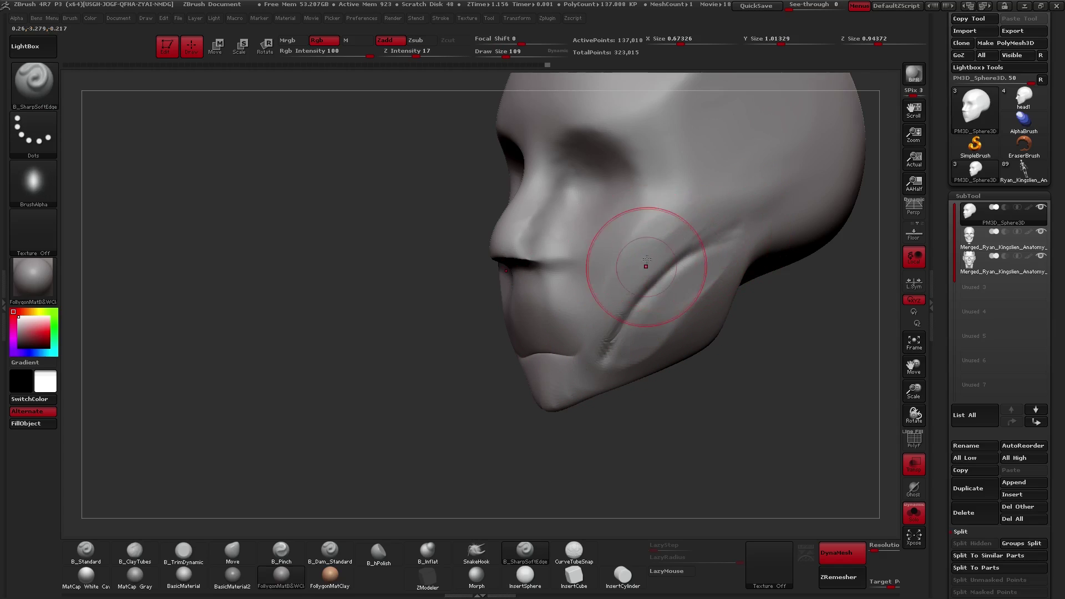
Pinch and soften the cheek crease with B_Pinch, and ZRemesh the head
key("5")
key("space")
left_click_drag(653, 288, 643, 289)
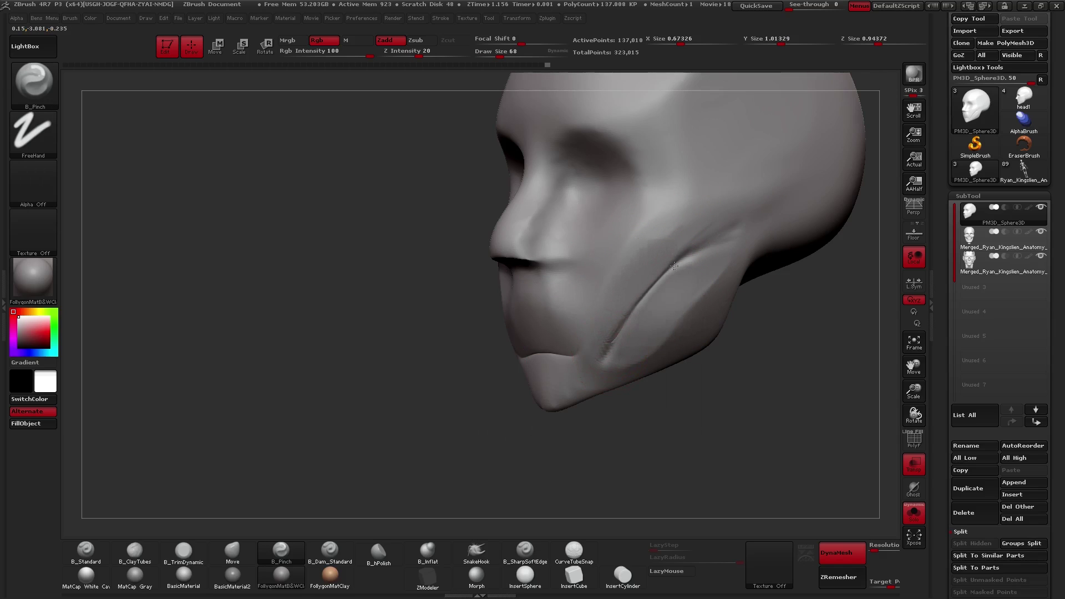
right_click_drag(653, 297, 629, 305, "shift")
right_click_drag(677, 242, 678, 345, "alt")
left_click_drag(679, 345, 666, 279)
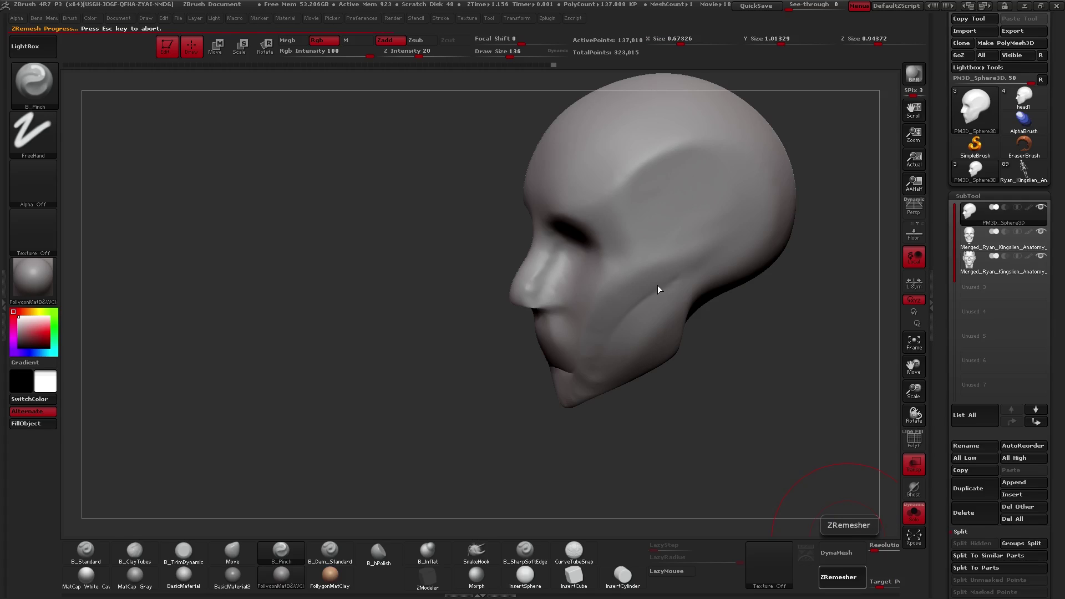
Select the muscle anatomy subtool and examine its cheek and jaw muscles from the front with transparency off
left_click(973, 260)
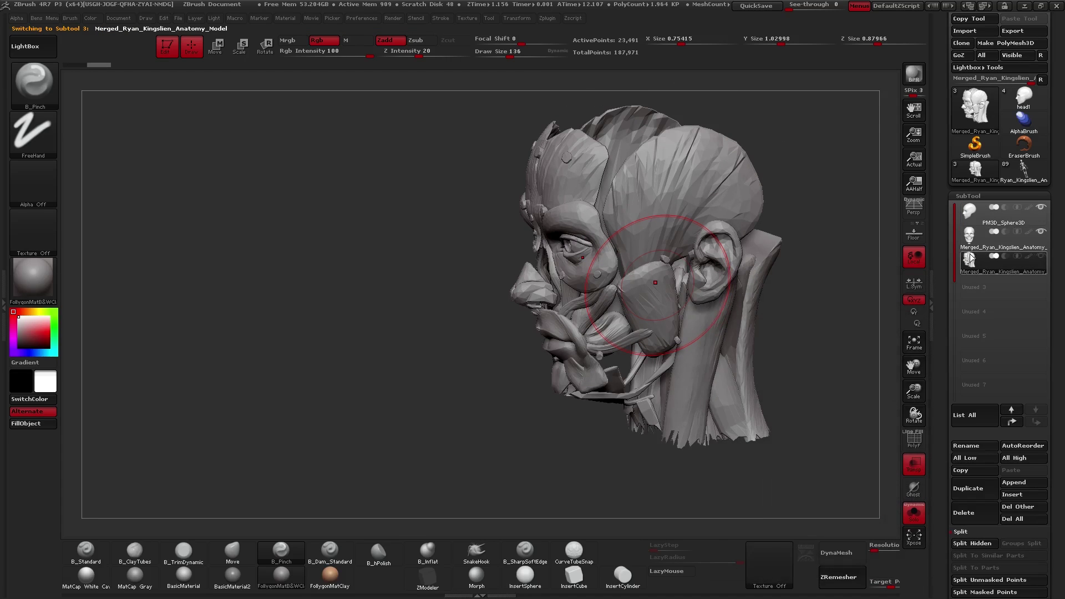
left_click_drag(832, 238, 882, 244)
left_click_drag(801, 313, 740, 319, "alt")
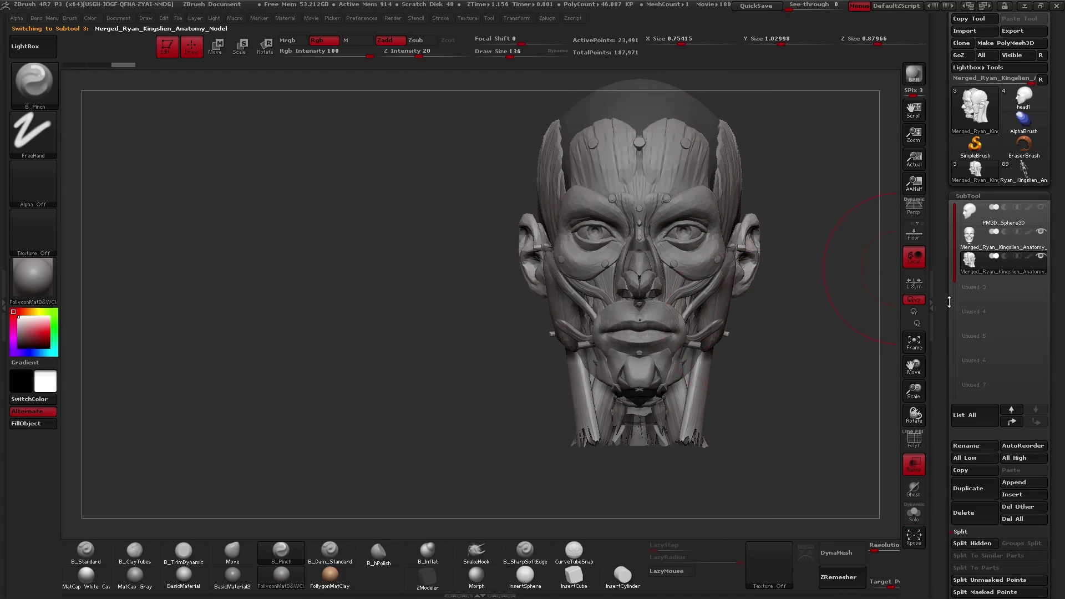
left_click(914, 464)
left_click_drag(798, 366, 759, 363)
Compare the cheek and jaw planes of the finished head1 tool with the muscle anatomy from three-quarter and front views
left_click(1019, 104)
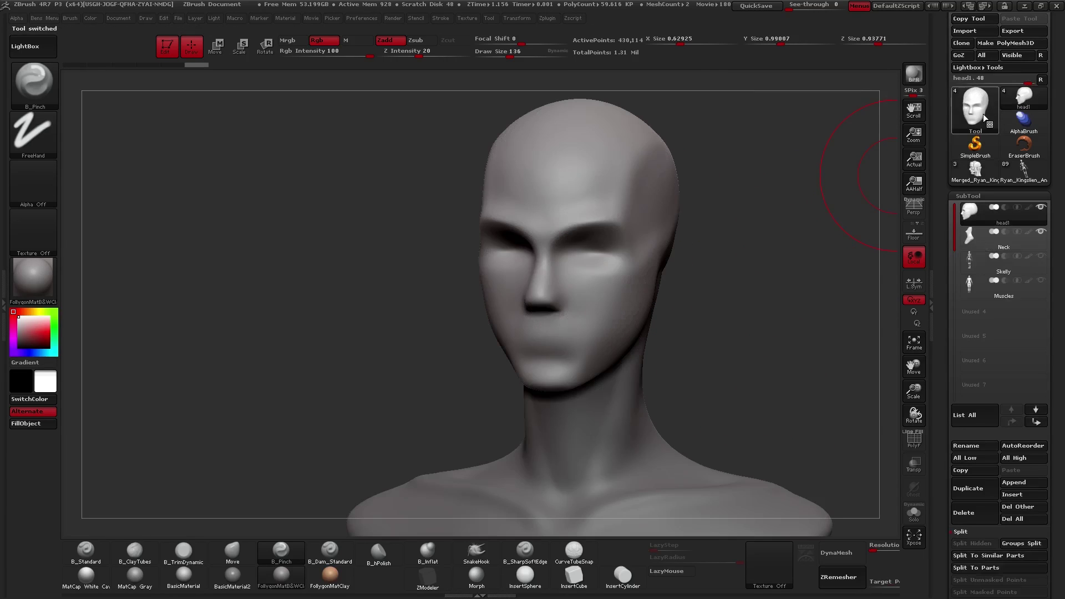
mouse_move(760, 332)
left_mouse_down("alt")
mouse_move(785, 357)
mouse_move(738, 361)
left_mouse_up("alt")
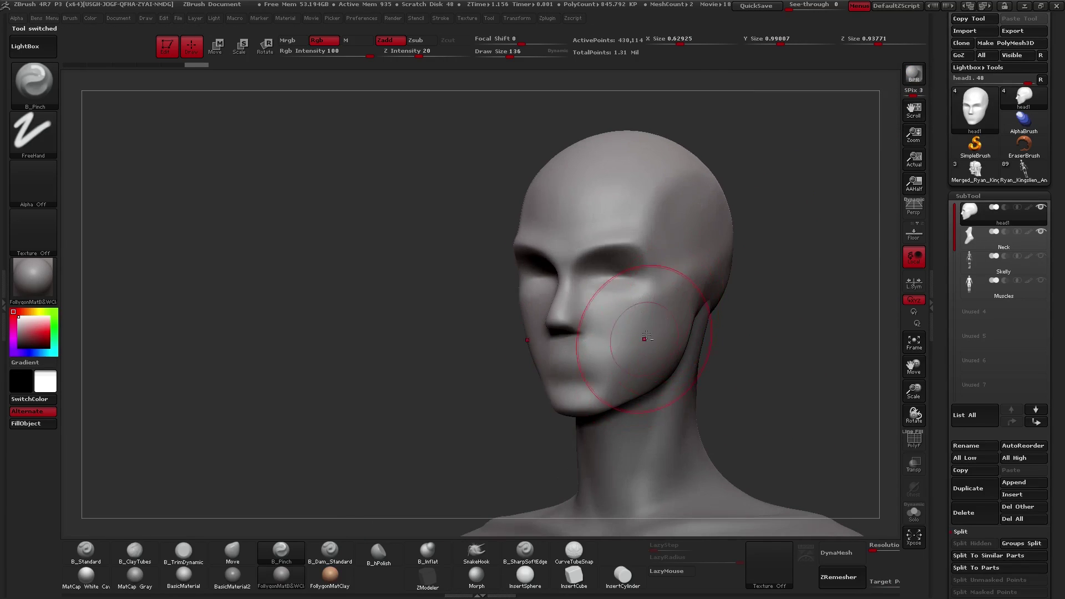
right_click_drag(655, 332, 655, 335, "ctrl")
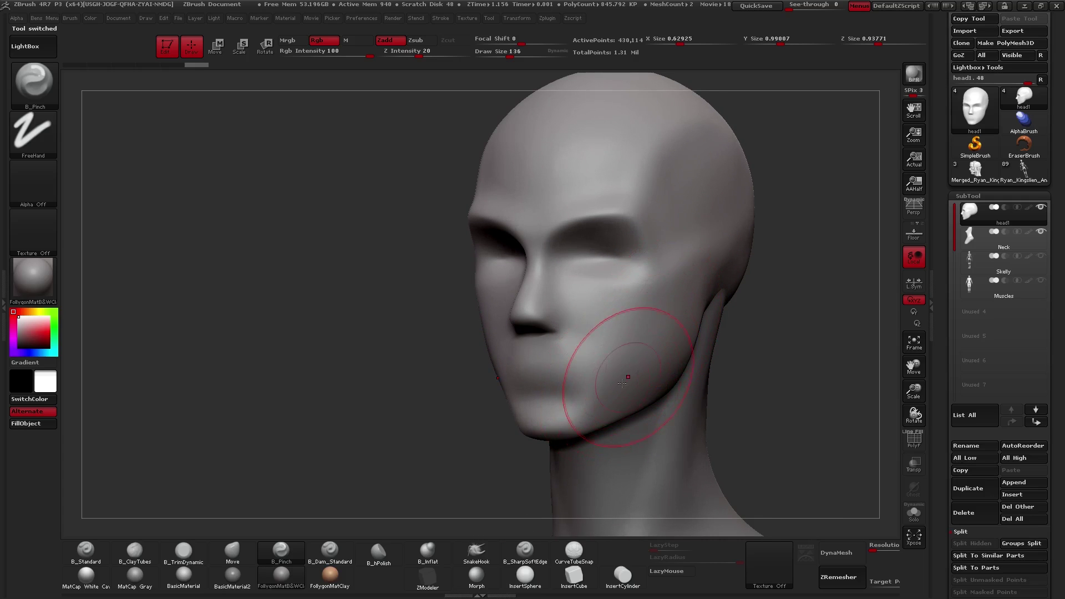
left_click(979, 175)
left_click_drag(619, 368, 646, 315)
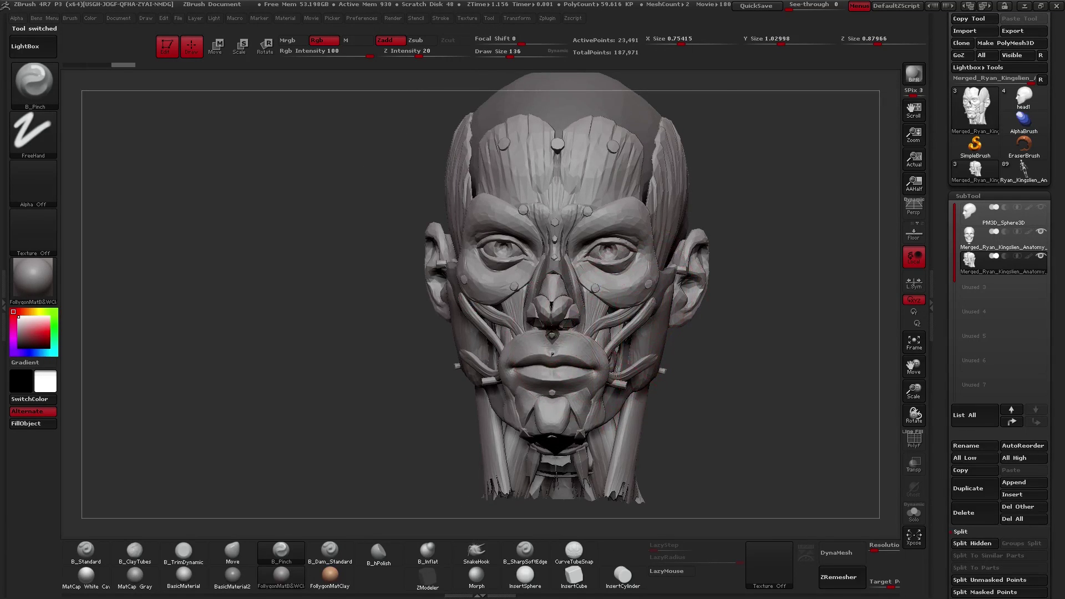
left_click_drag(616, 372, 651, 324)
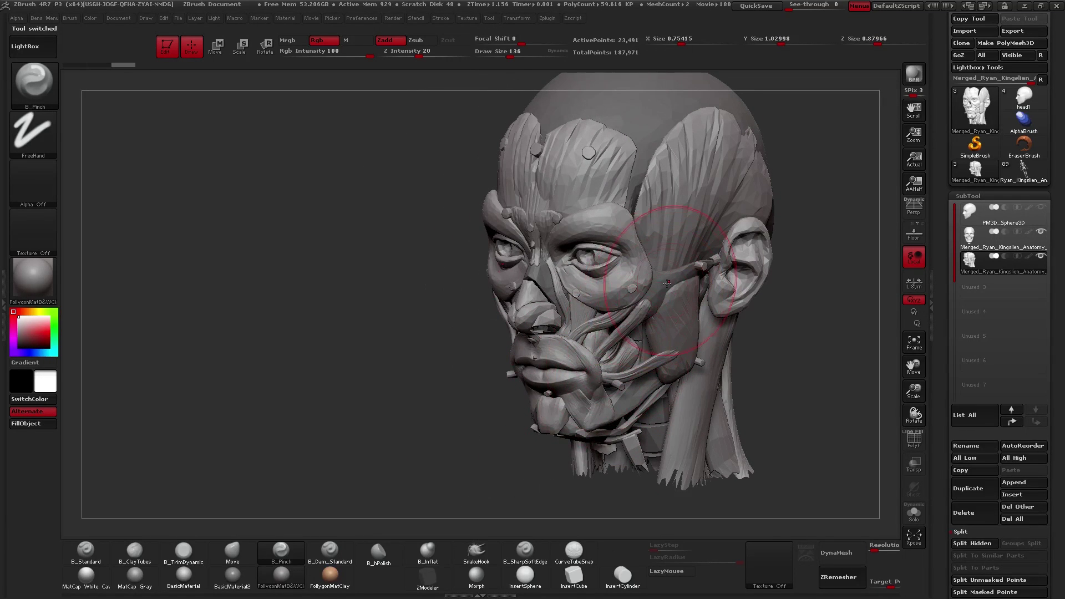
left_click_drag(655, 315, 654, 372)
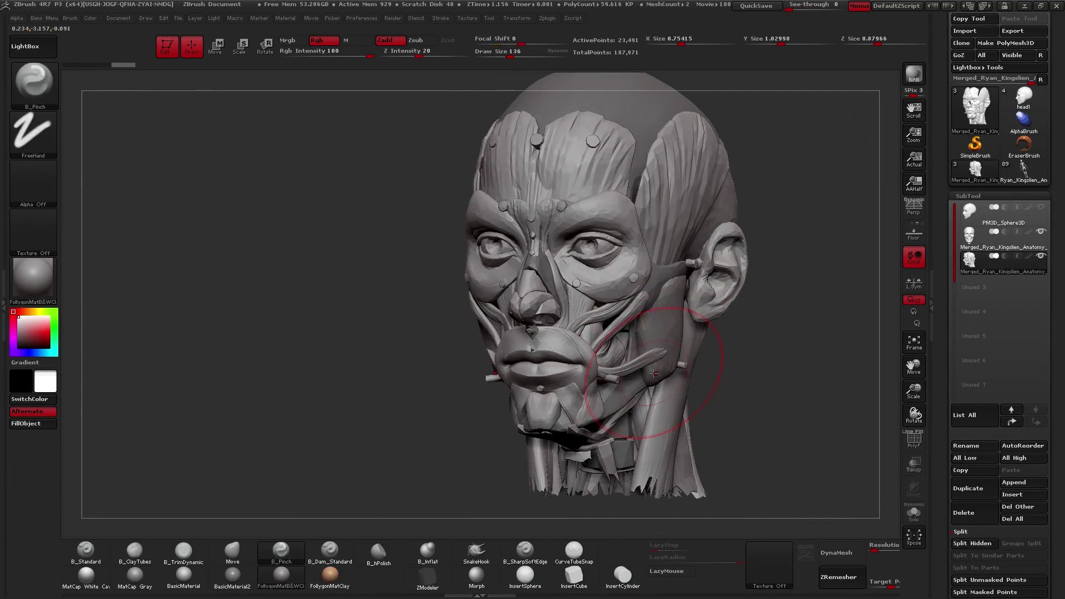
left_click(1023, 97)
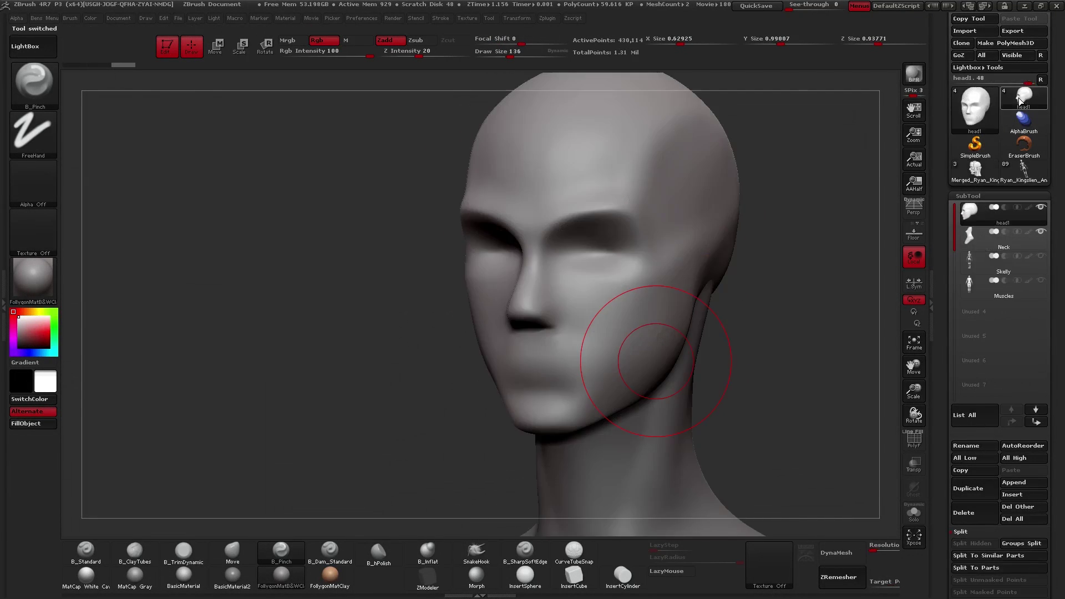
left_click_drag(744, 304, 723, 349)
right_click_drag(724, 349, 669, 317, "alt")
left_click_drag(643, 343, 722, 303)
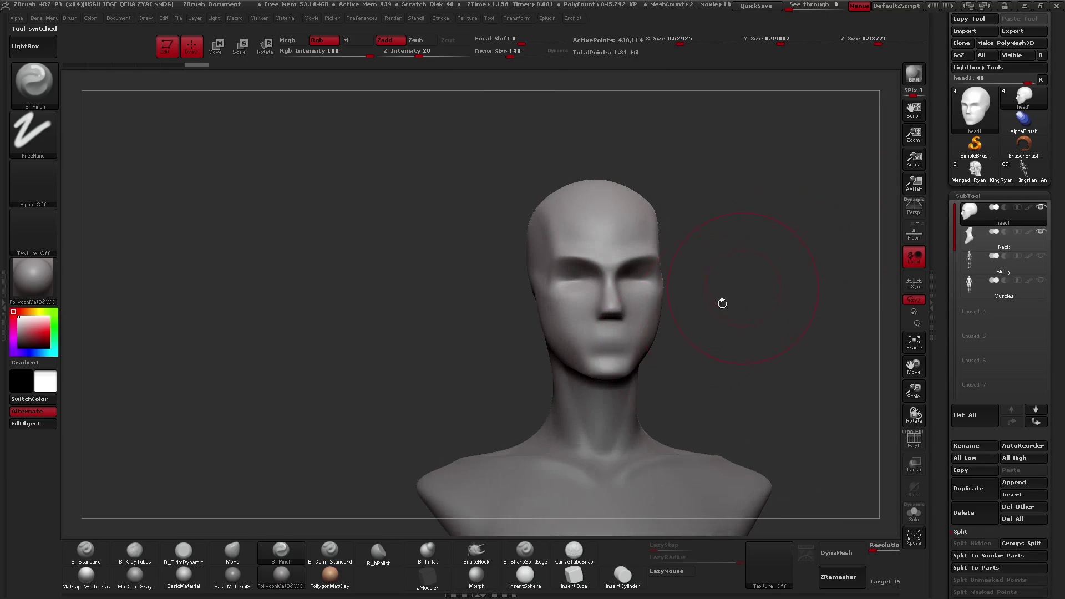
Select the PM3D_Sphere3D head, frame it and overlay it transparently on the muscle anatomy
left_click(993, 176)
left_click(971, 221)
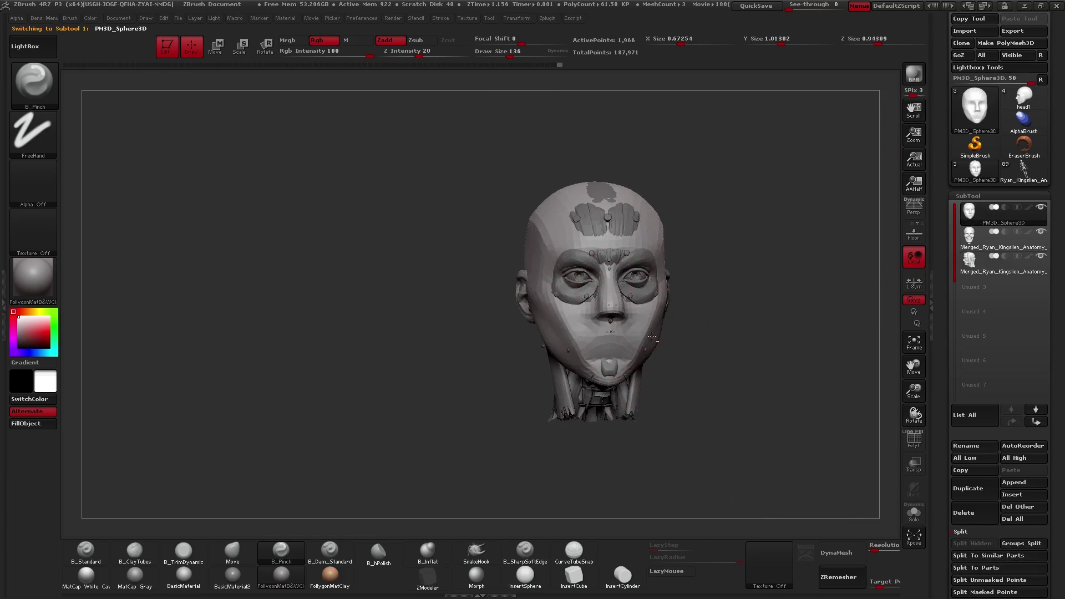
key("f")
left_click(914, 464)
left_click_drag(690, 287, 671, 346)
Subdivide the head once and reshape the jaw sides with the Move brush at draw size 197
key("space")
left_click(671, 365)
right_click_drag(670, 366, 670, 361, "ctrl")
key("ctrl+d")
key("space")
left_click(658, 366)
left_click_drag(655, 368, 687, 373, "shift")
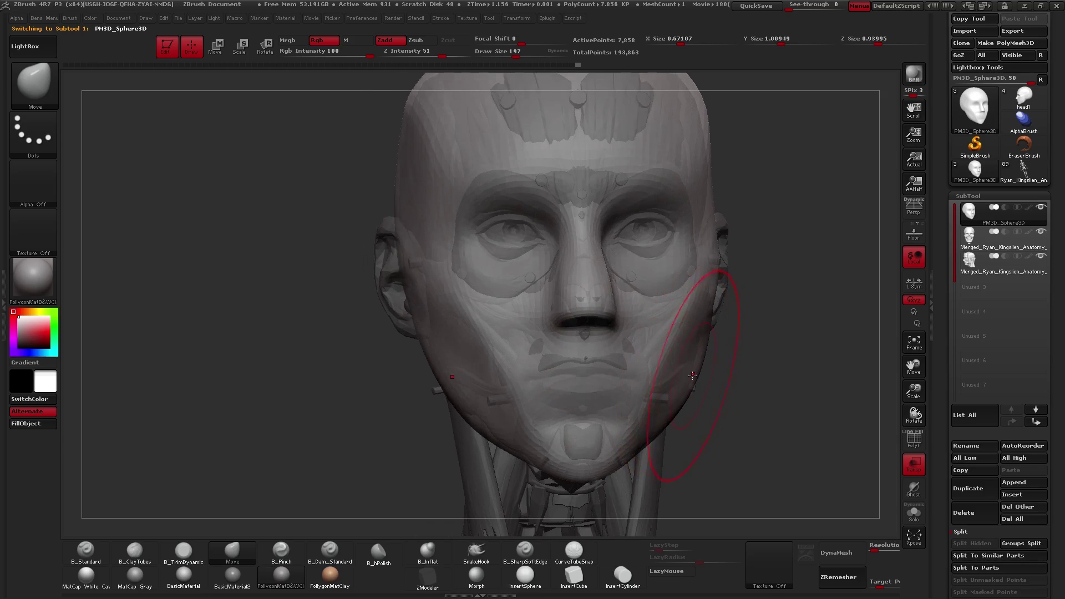
Adjust the cheek and jaw contour with the Move brush over the muscle reference, and compare it with the head1 tool
left_click_drag(689, 388, 696, 358)
right_click_drag(695, 358, 693, 355)
key("space")
left_click_drag(693, 348, 685, 347)
mouse_move(686, 349)
right_mouse_down()
mouse_move(687, 378)
mouse_move(699, 371)
right_mouse_up()
left_click_drag(699, 371, 662, 351)
left_click(1023, 100)
left_click(975, 171)
Sharpen the eye socket edges of the isolated head with B_Pinch at draw size 109
mouse_move(680, 262)
left_mouse_down("alt")
mouse_move(609, 262)
mouse_move(579, 247)
left_mouse_up("alt")
key("space")
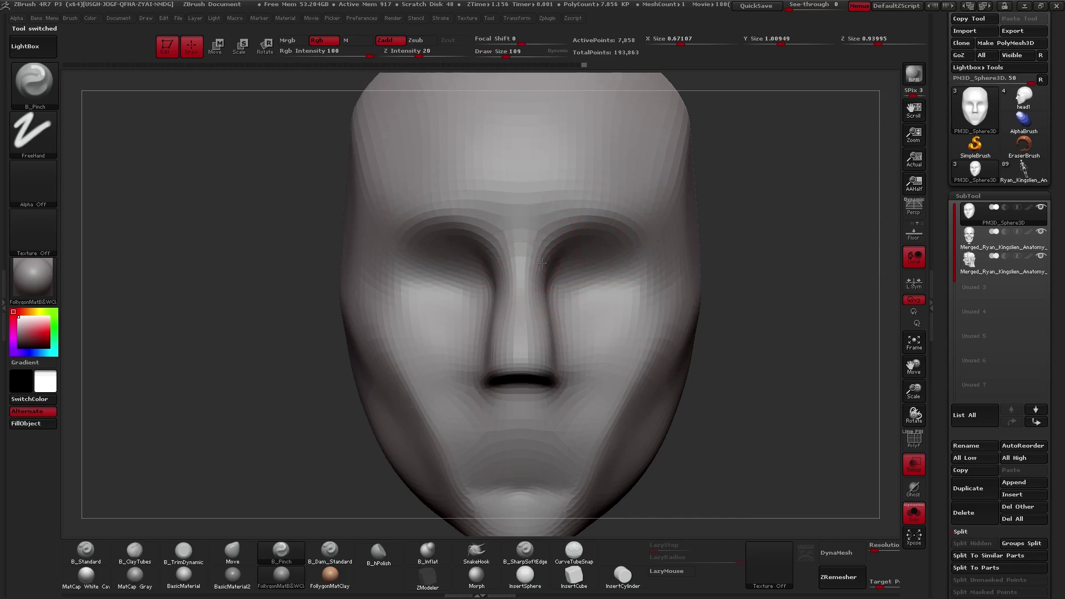
right_click_drag(611, 240, 577, 242)
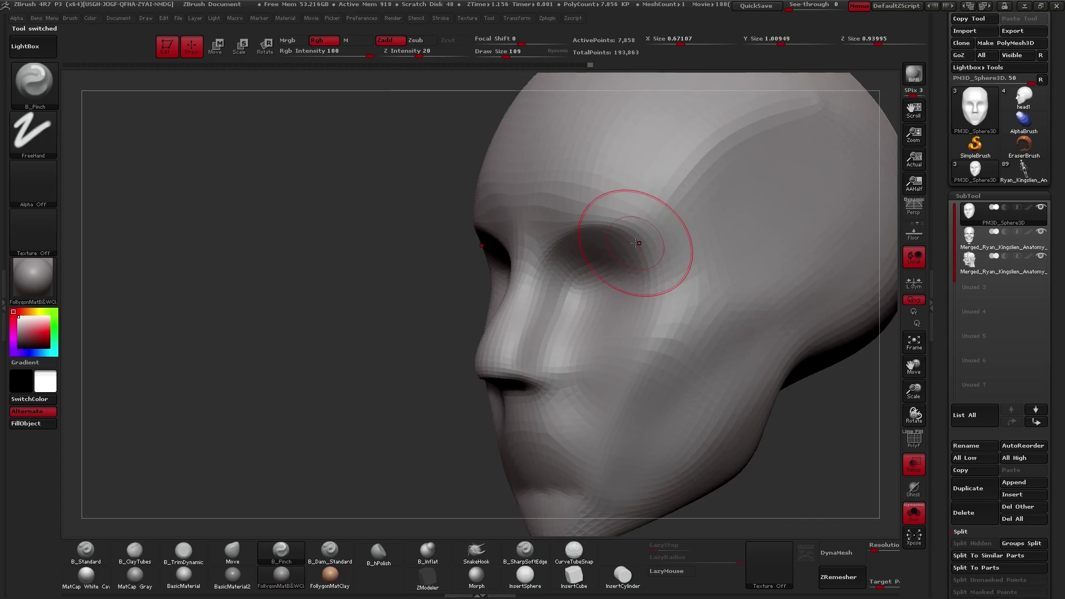
left_click_drag(630, 238, 665, 361)
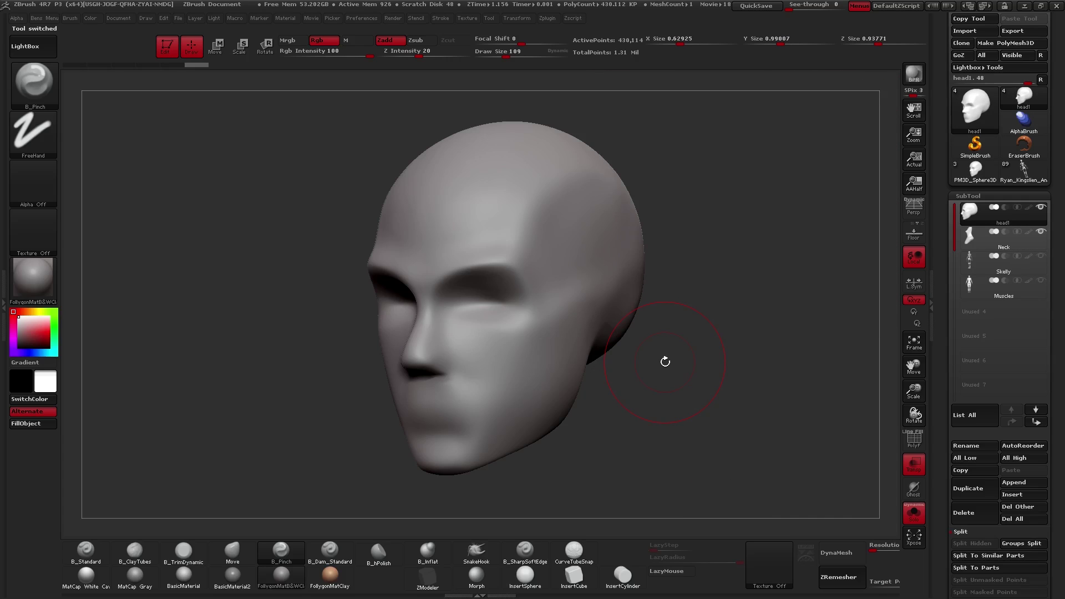
In the head1 tool, show the Skelly and Muscles subtools opaque, and hide the head1 and Neck subtools
left_click_drag(638, 357, 667, 368)
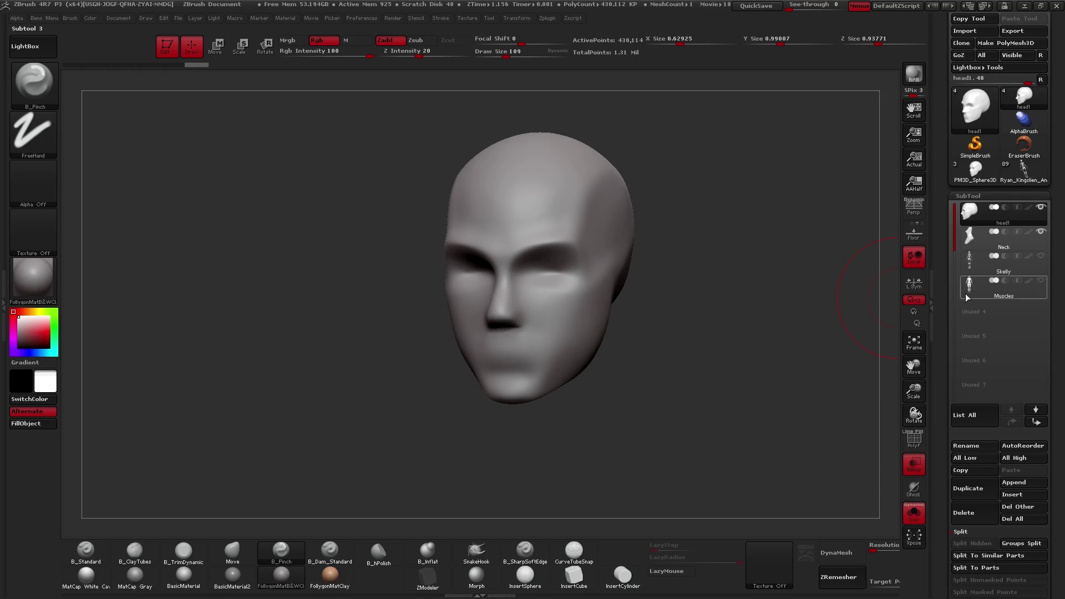
left_click(965, 267)
left_click(974, 288)
left_click_drag(744, 259, 682, 233, "alt")
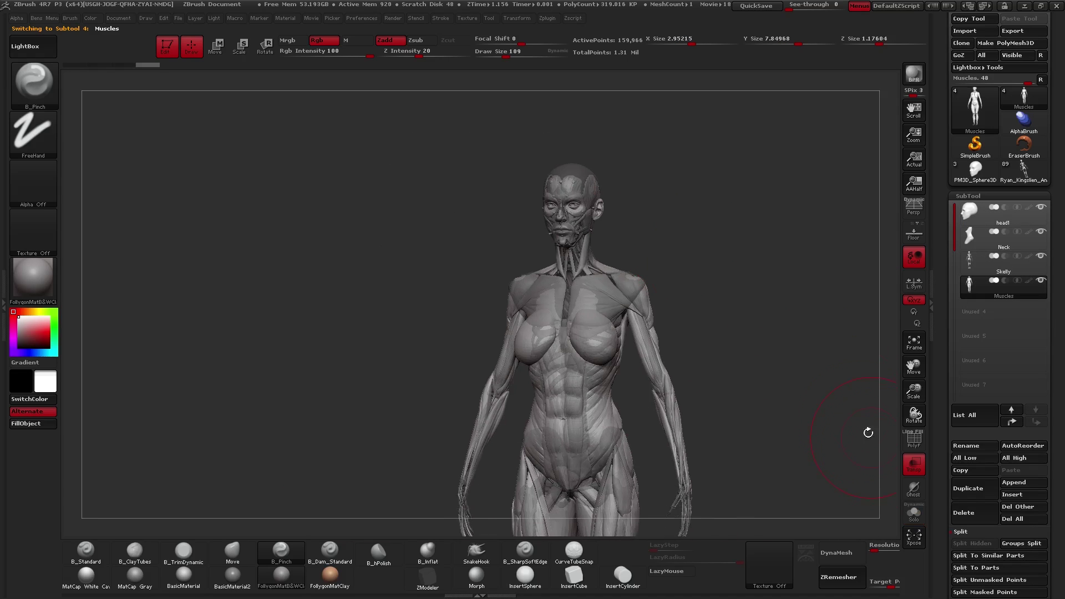
left_click(902, 469)
left_click(1041, 207)
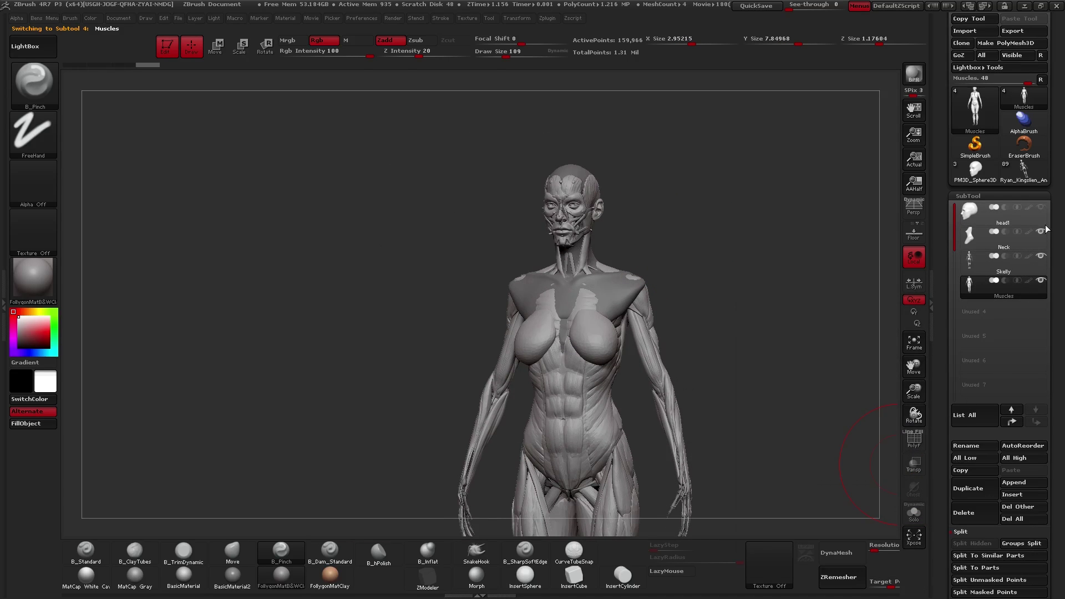
left_click(1041, 231)
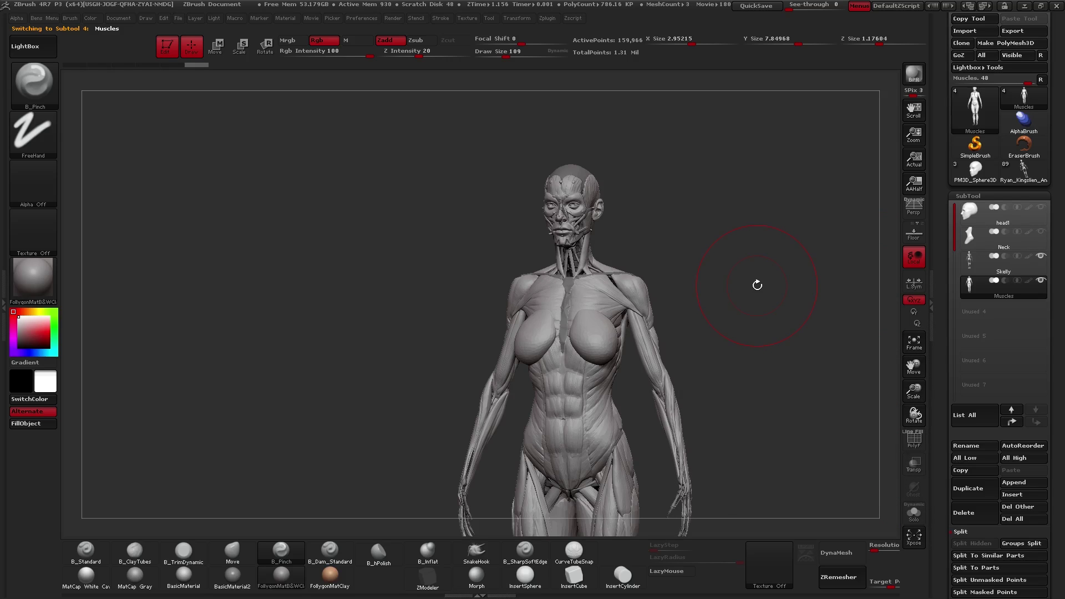